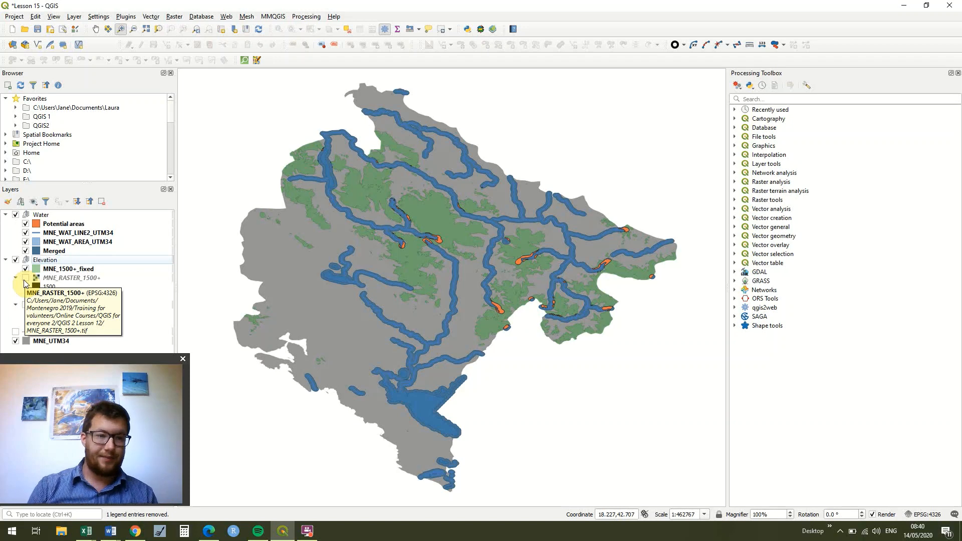
# Briefly display and hide the MNE_RASTER_1500+ layer, and turn on the Complete raster layer
pyautogui.click(25, 279)
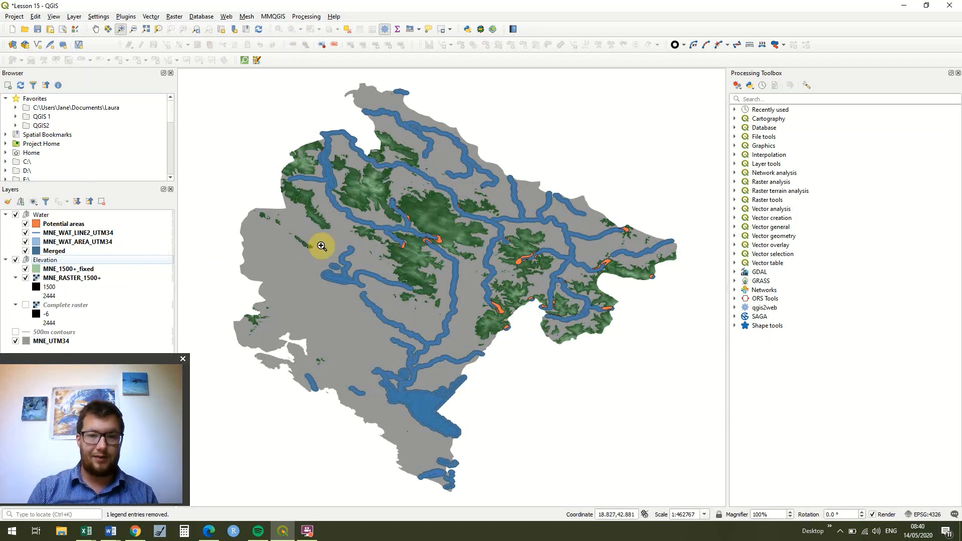
pyautogui.click(26, 279)
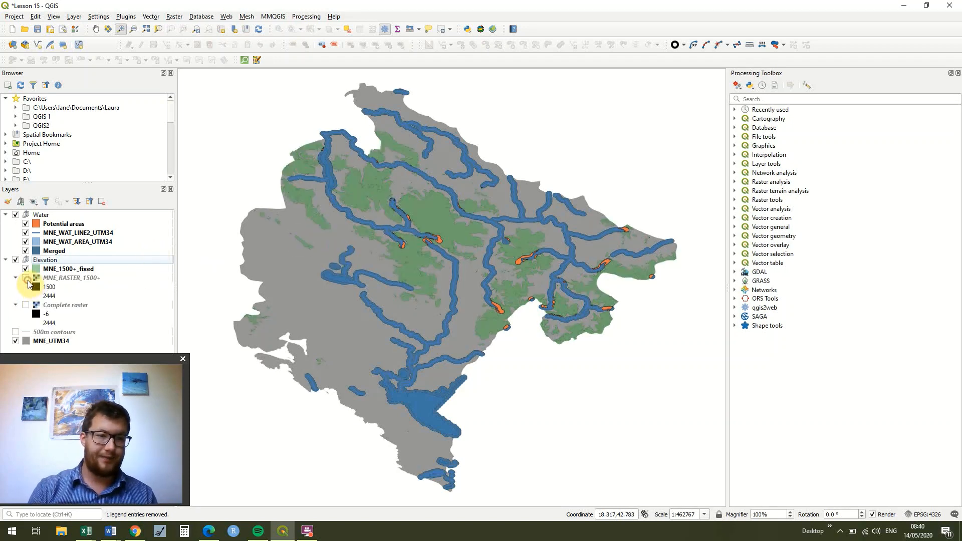
pyautogui.click(26, 305)
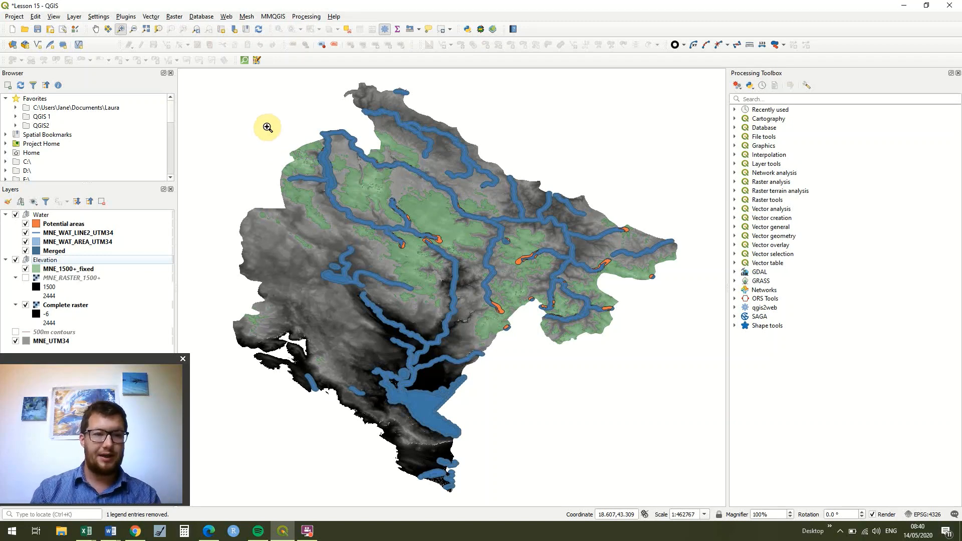
# Start a Contour extraction on band 1 of the Complete raster layer with an interval of 500 between contour lines
pyautogui.click(172, 17)
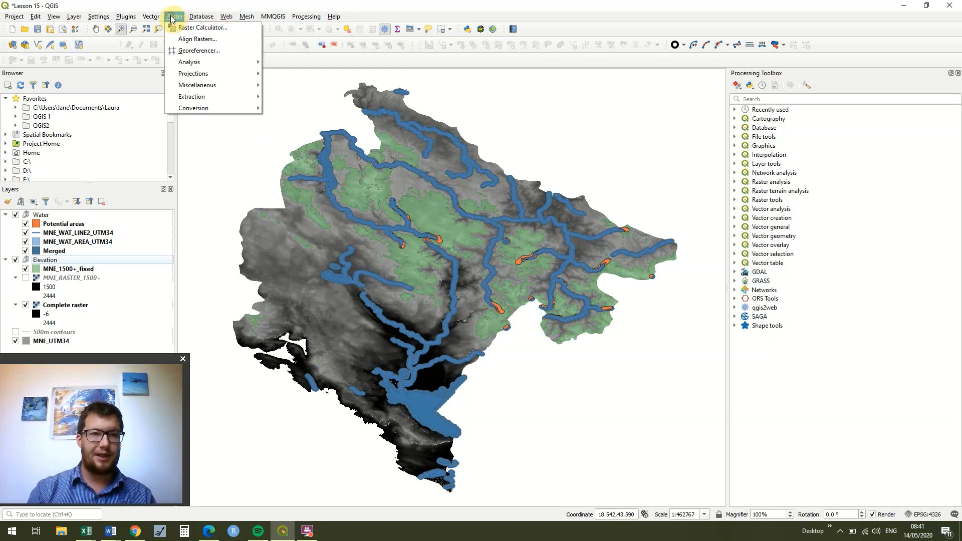
pyautogui.moveTo(218, 97)
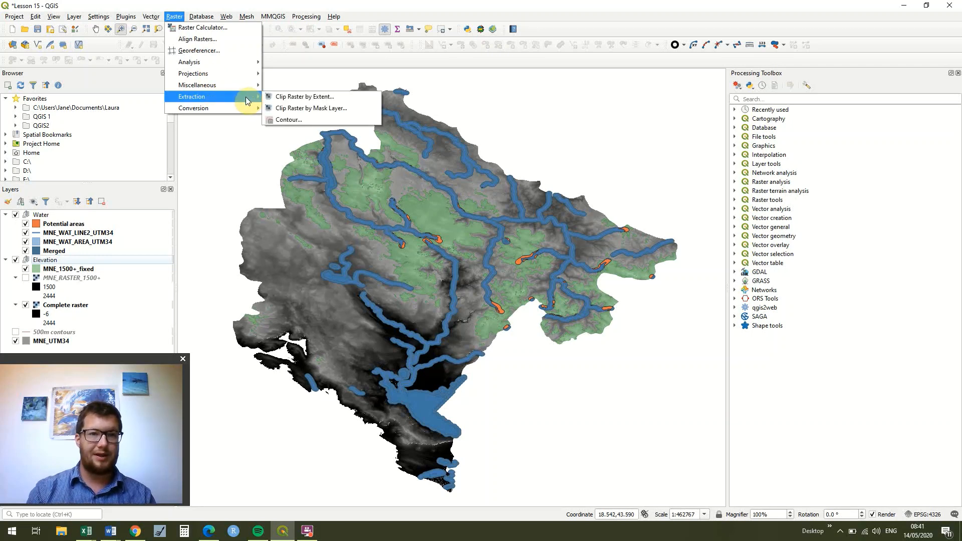
pyautogui.click(299, 120)
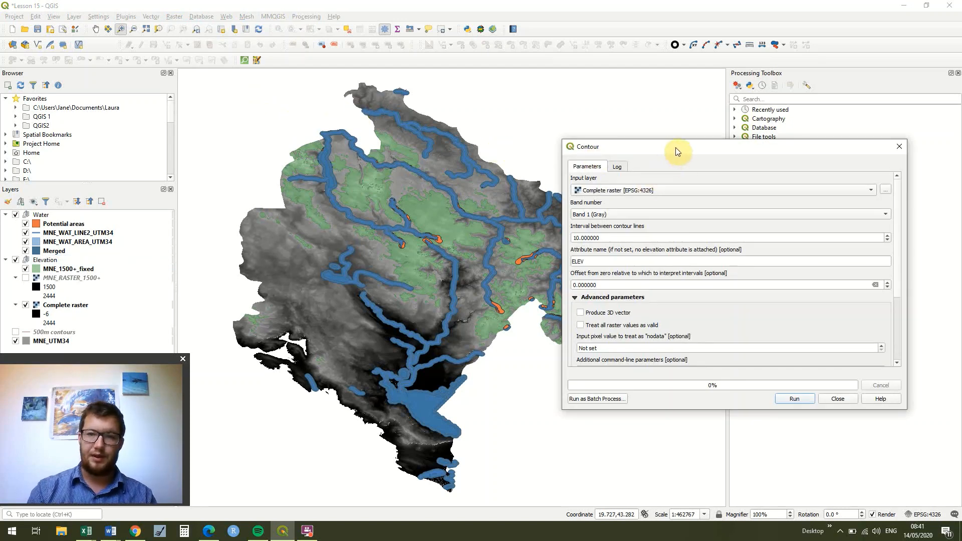
pyautogui.moveTo(678, 151); pyautogui.dragTo(701, 49)
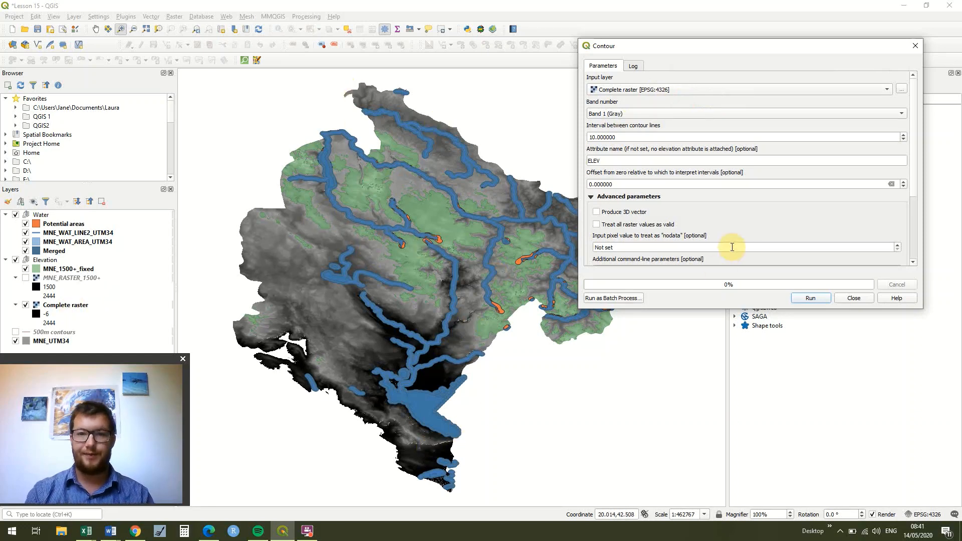
pyautogui.click(639, 114)
pyautogui.click(640, 114)
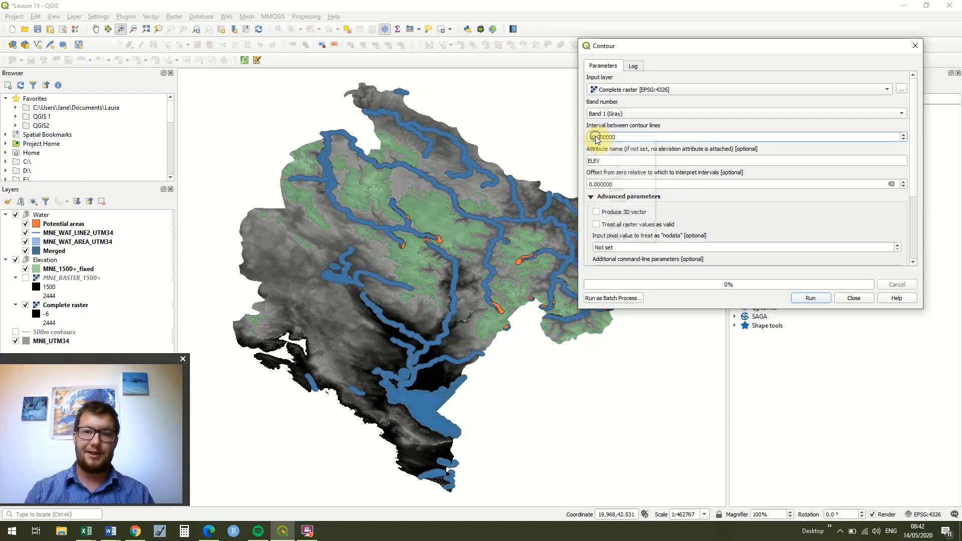
pyautogui.rightClick(593, 138)
pyautogui.click(593, 136)
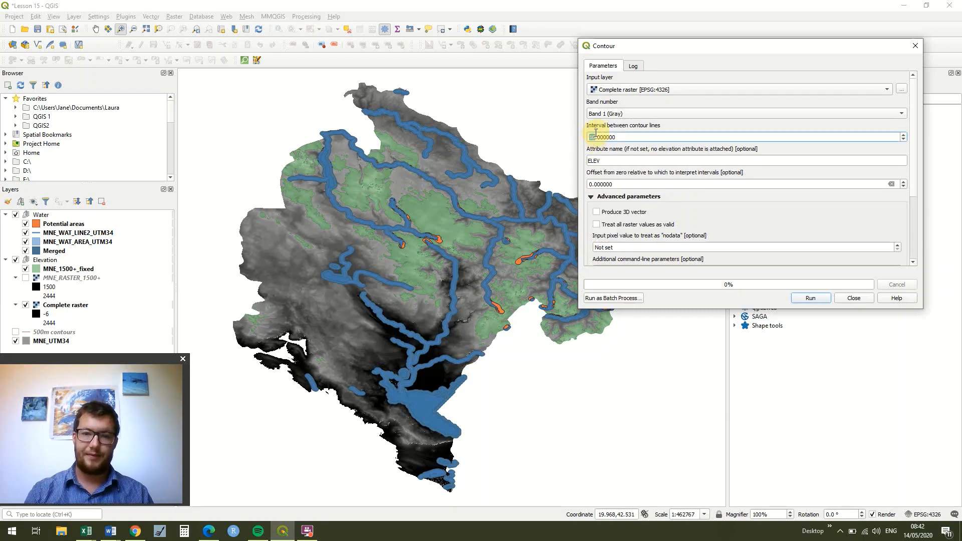
pyautogui.write('5')
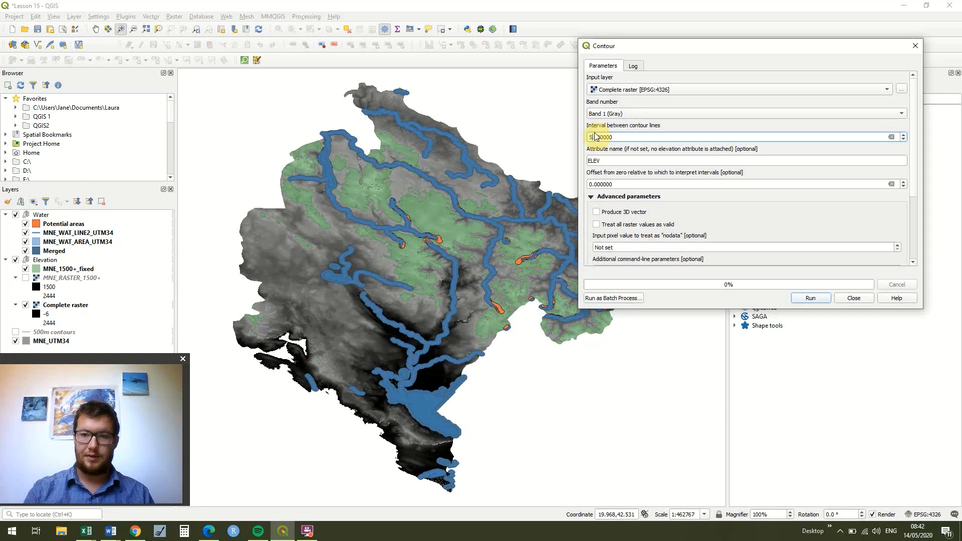
pyautogui.write('00')
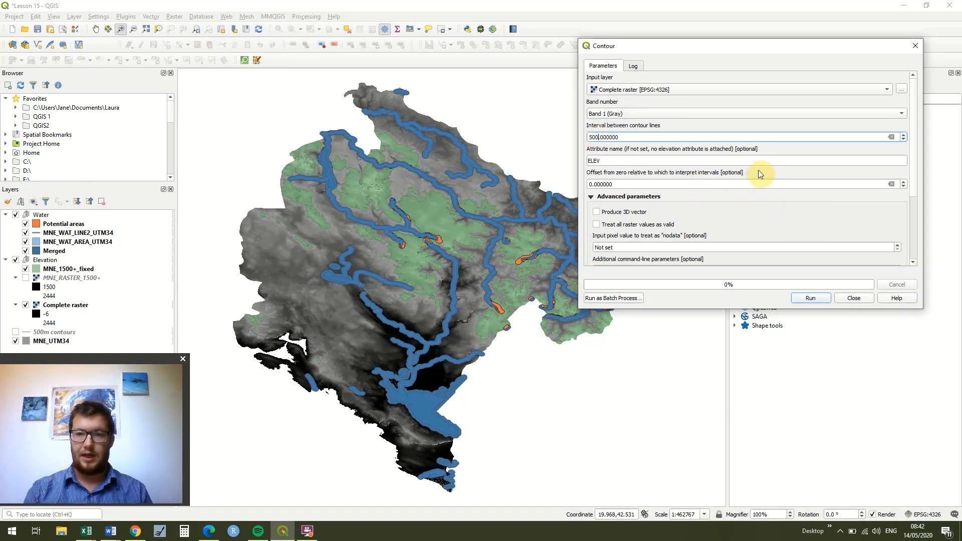
# Set the contour attribute name to Elevation
pyautogui.click(665, 161)
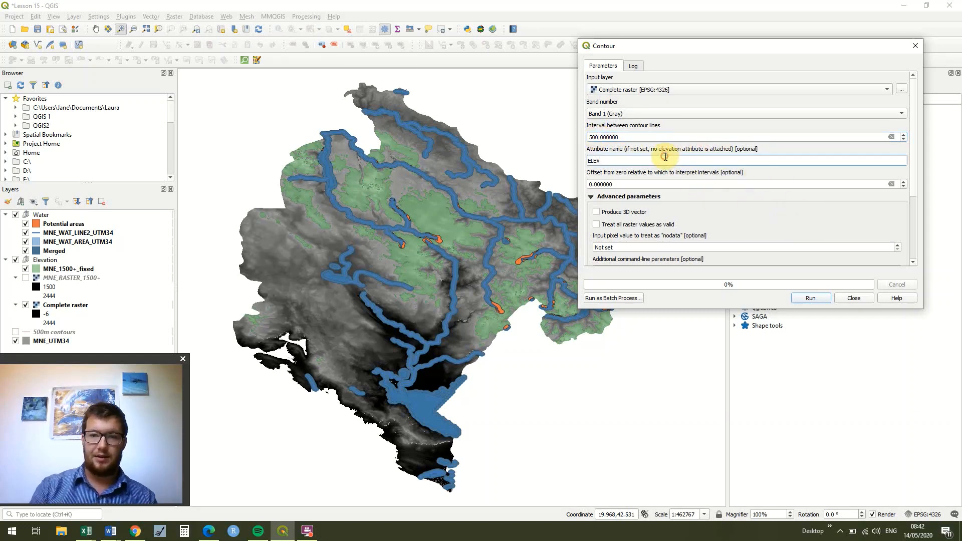
pyautogui.doubleClick(604, 159)
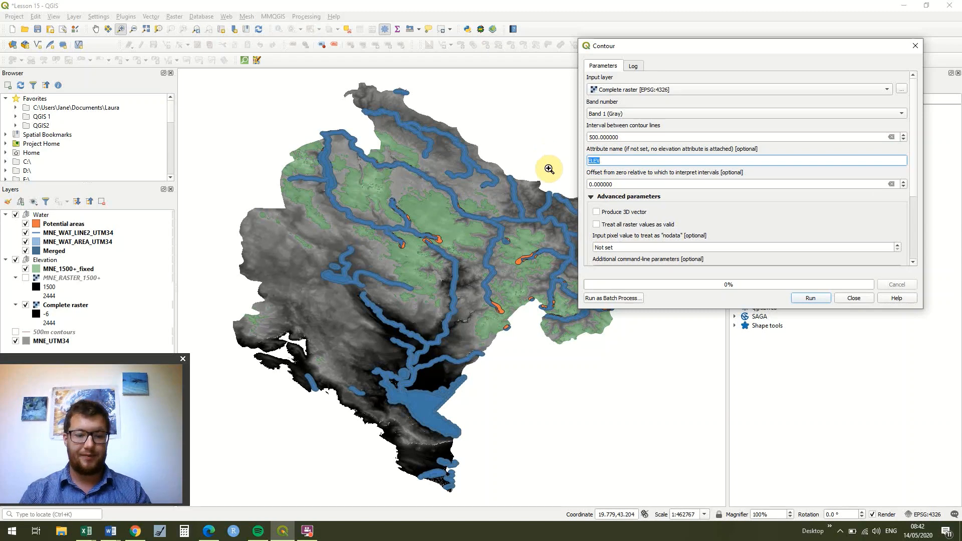
pyautogui.write('Ele')
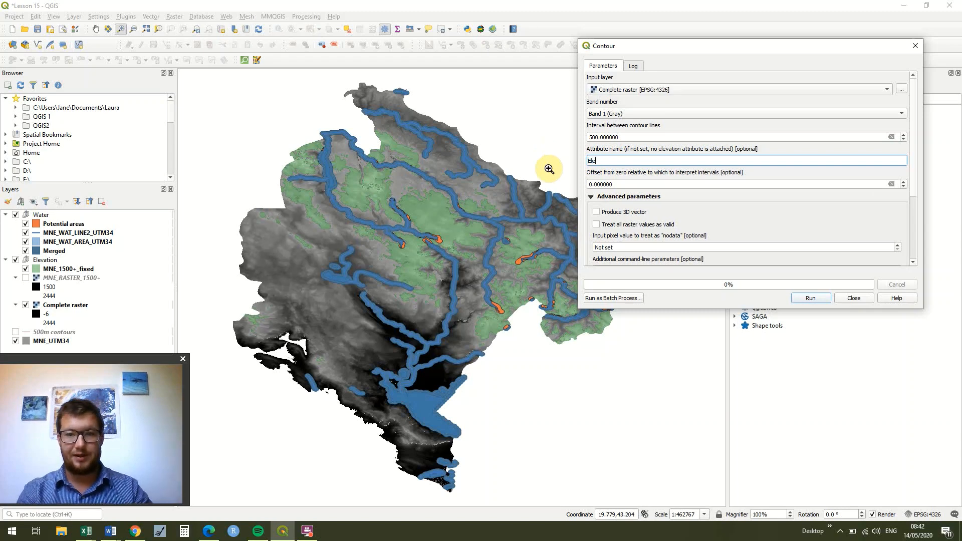
pyautogui.write('vation')
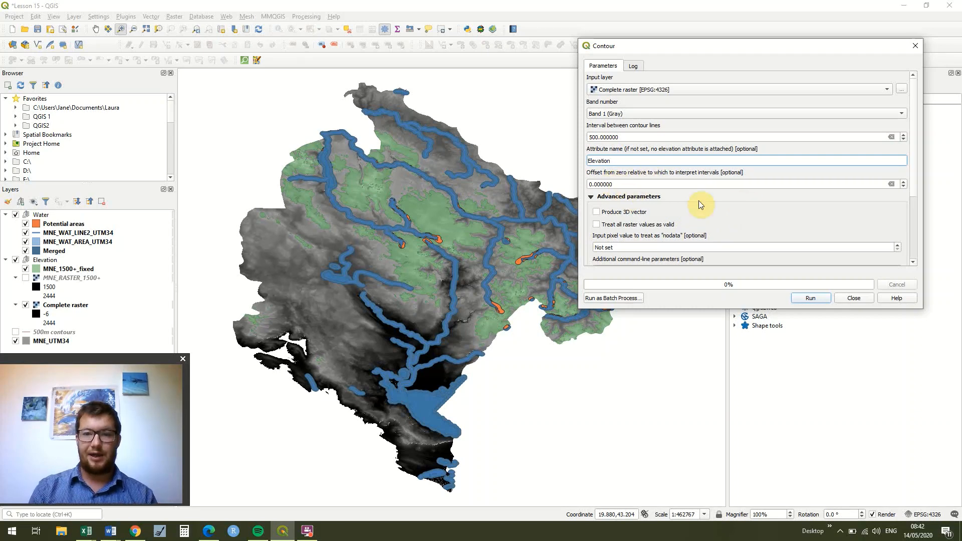
# Try to generate the contours, overwriting the existing 500m contours.shp in the QGIS 2 Lesson 19 folder
pyautogui.moveTo(915, 172); pyautogui.dragTo(915, 201)
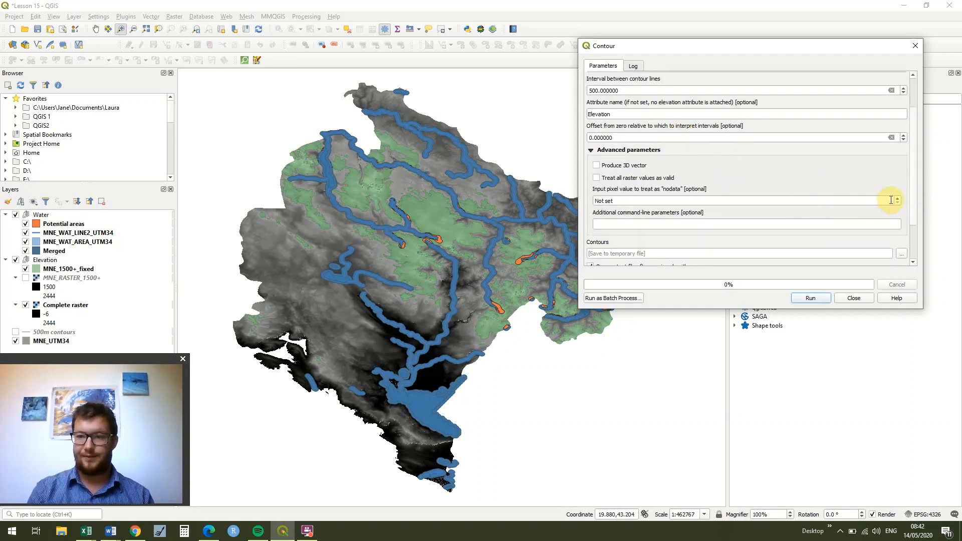
pyautogui.scroll(-3, 912, 213)
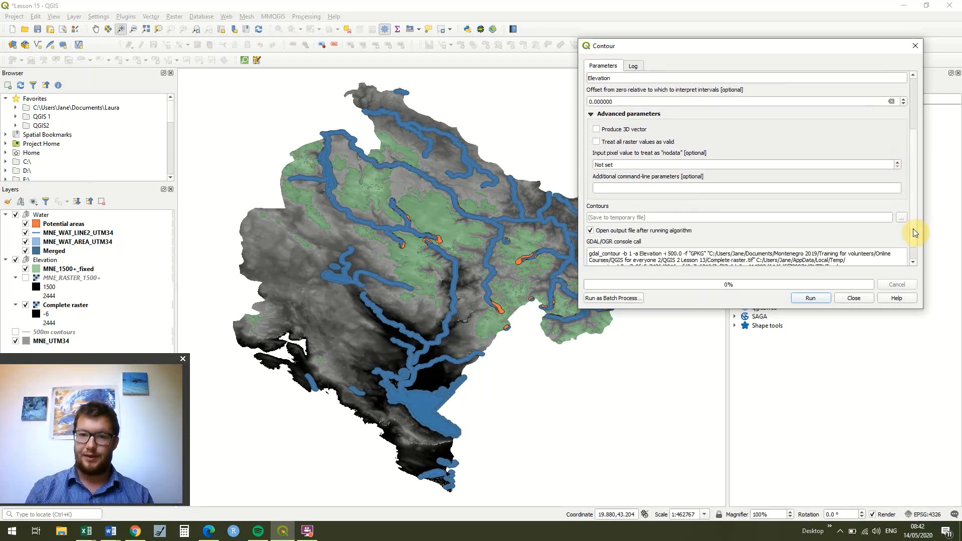
pyautogui.scroll(-1, 905, 200)
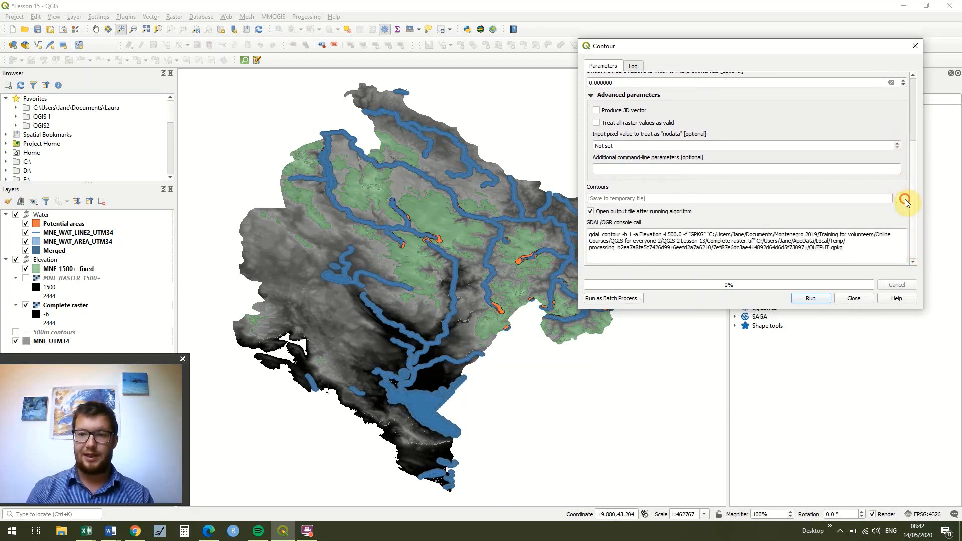
pyautogui.click(904, 200)
pyautogui.click(897, 214)
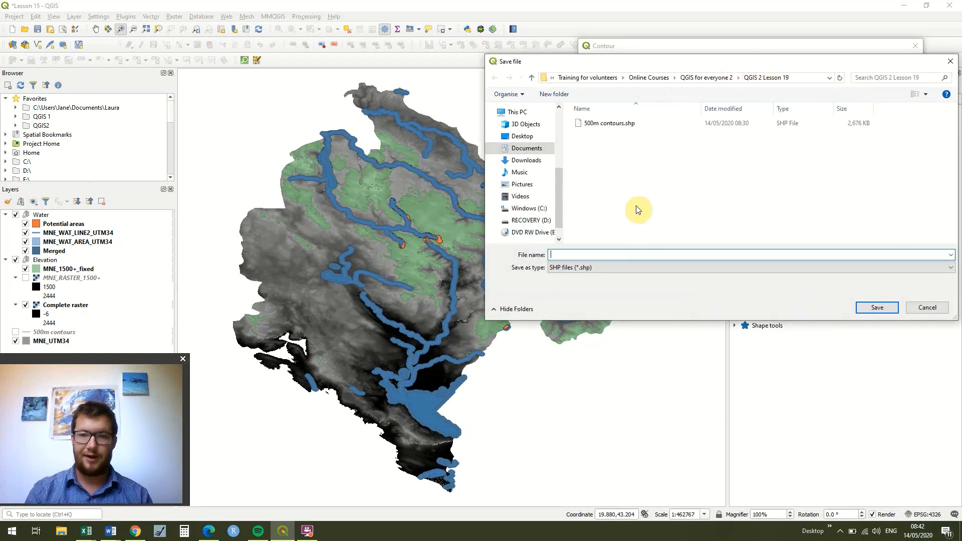
pyautogui.click(613, 124)
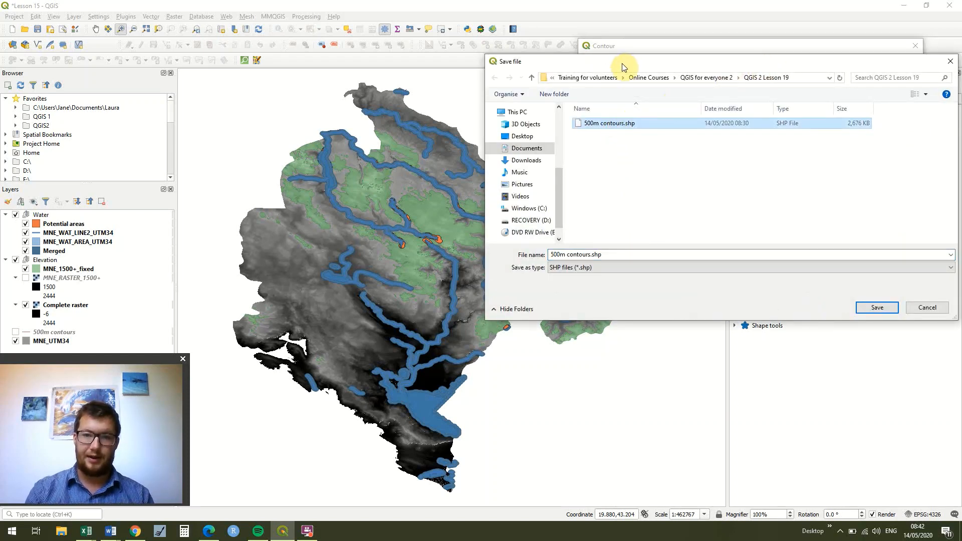
pyautogui.click(880, 306)
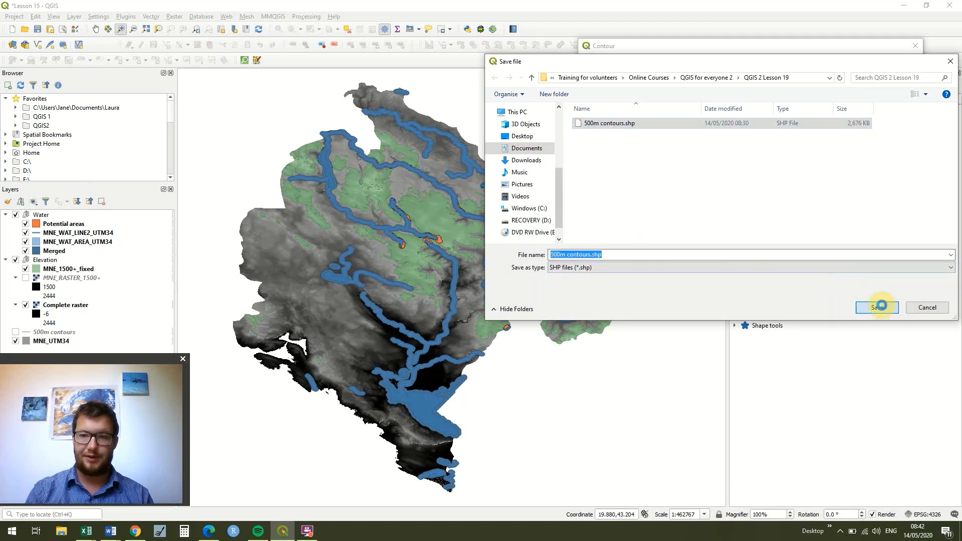
pyautogui.click(500, 264)
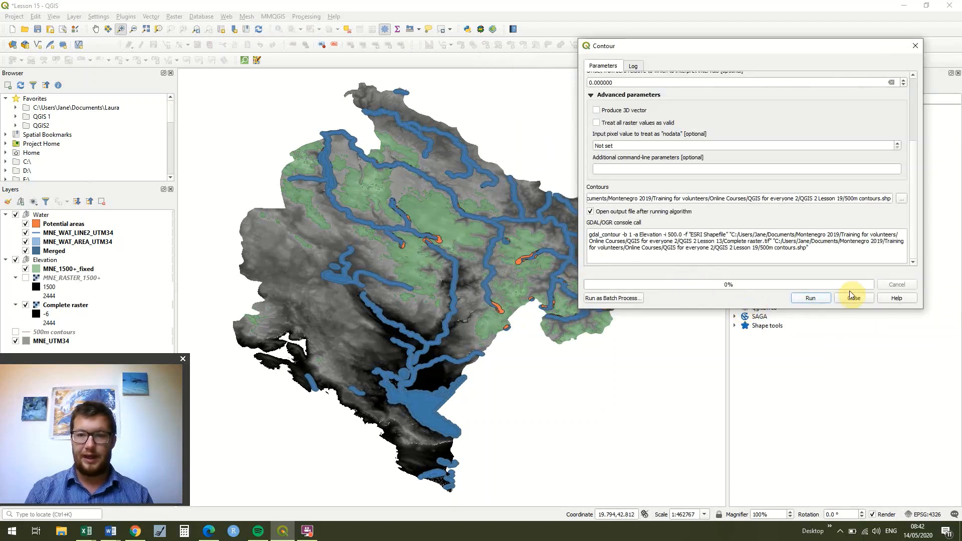
pyautogui.click(819, 300)
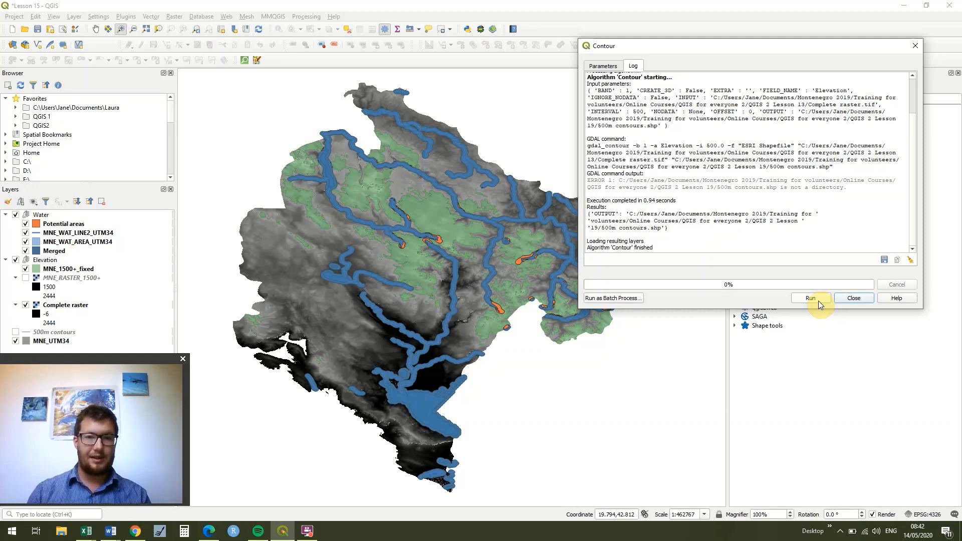
pyautogui.click(854, 298)
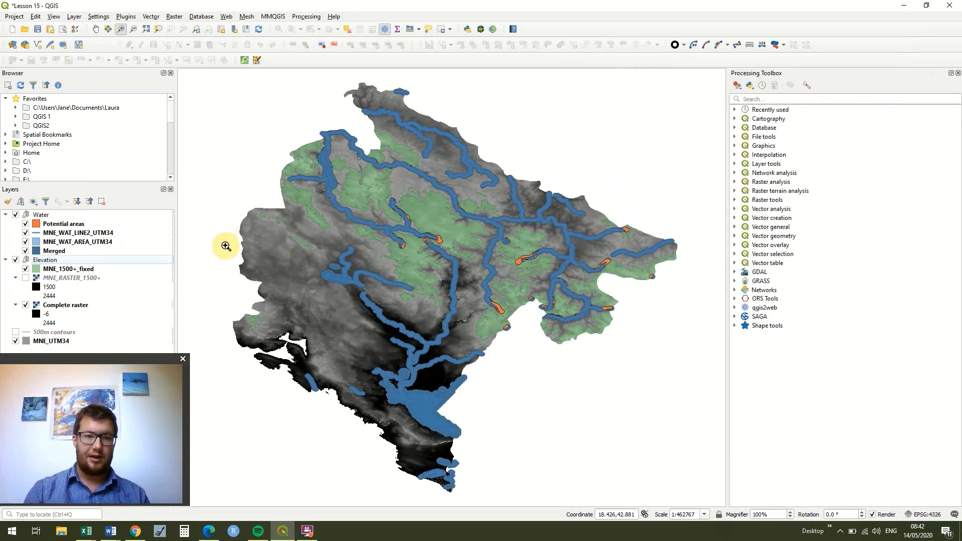
# Turn on the 500m contours layer and hide the Complete raster layer
pyautogui.click(17, 332)
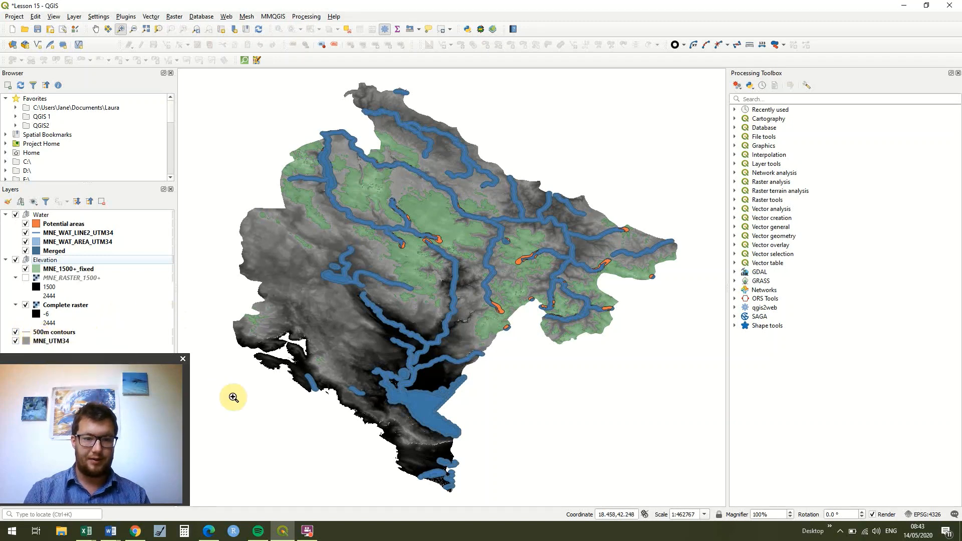
pyautogui.click(70, 336)
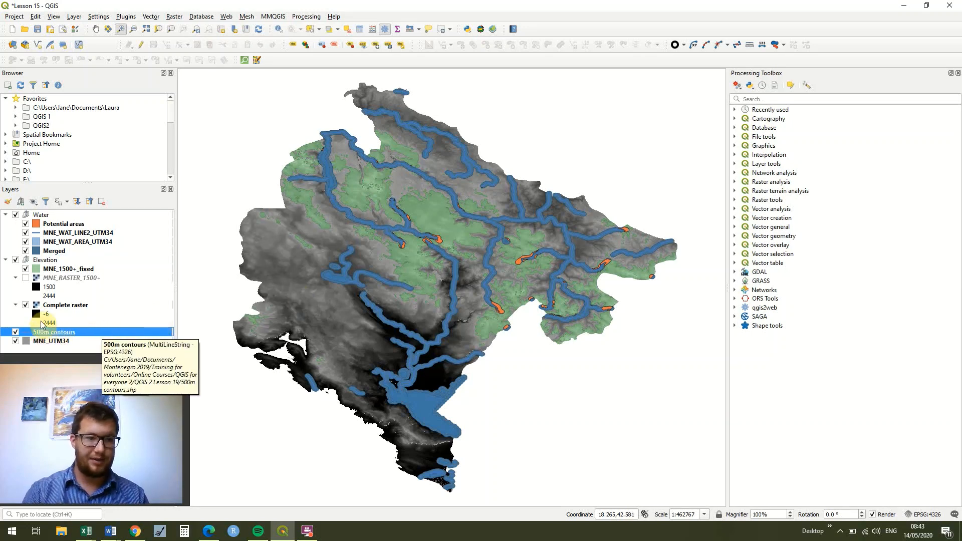
pyautogui.click(25, 304)
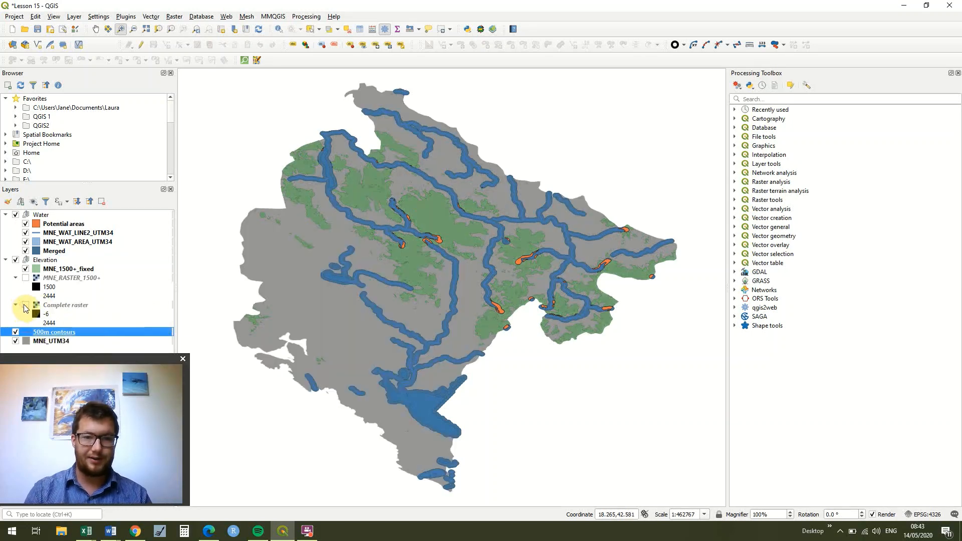
# Remove the 500m contours layer from the project
pyautogui.rightClick(94, 335)
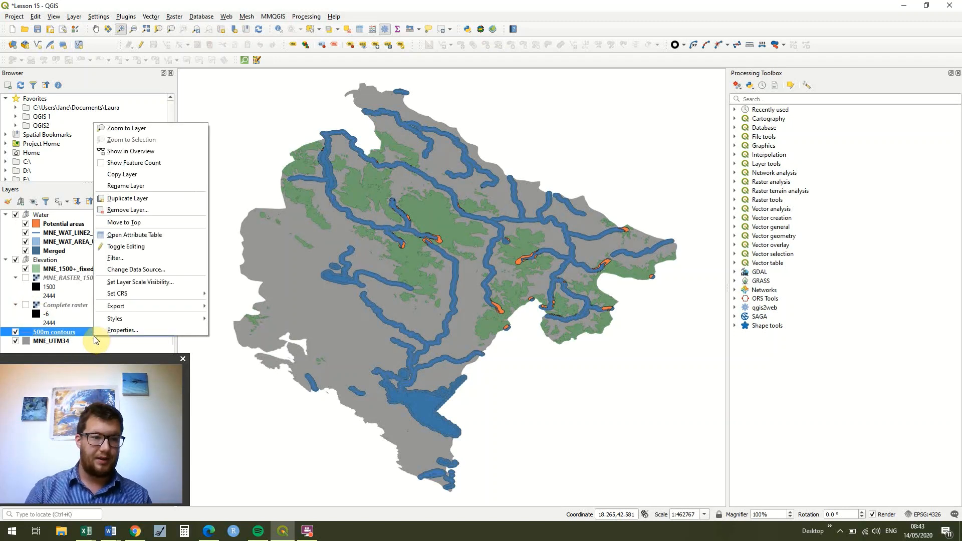
pyautogui.click(136, 210)
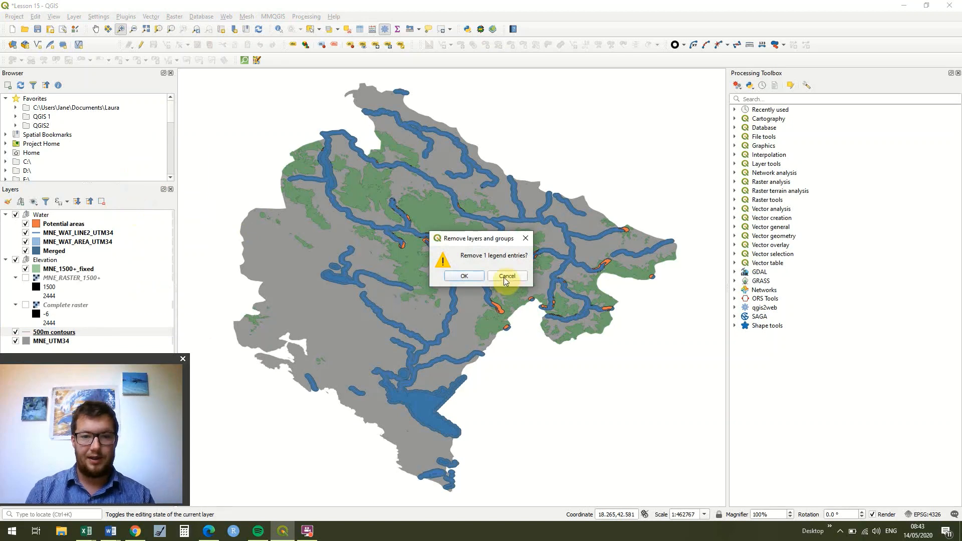
pyautogui.click(464, 276)
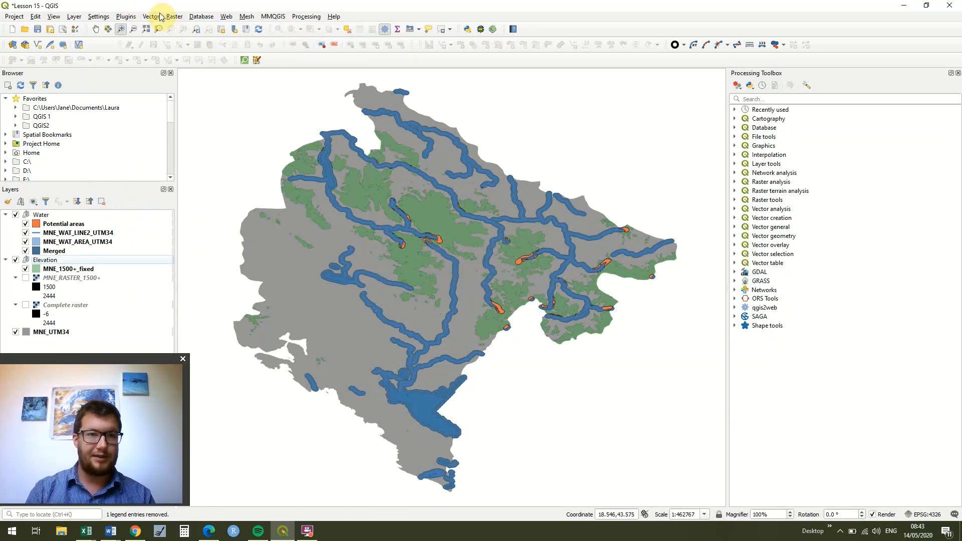
# Set up a Contour extraction from the Complete raster with an interval of 500 between contour lines
pyautogui.click(174, 16)
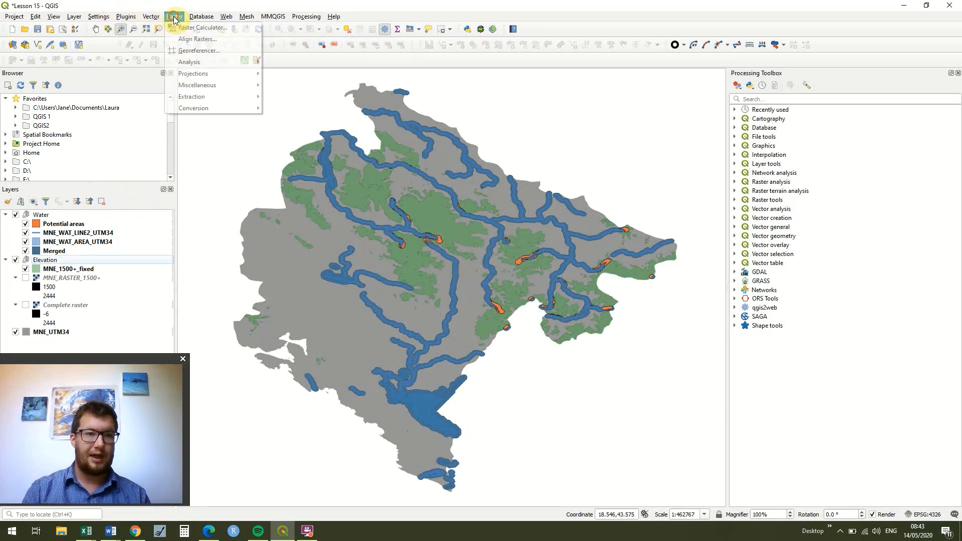
pyautogui.moveTo(221, 94)
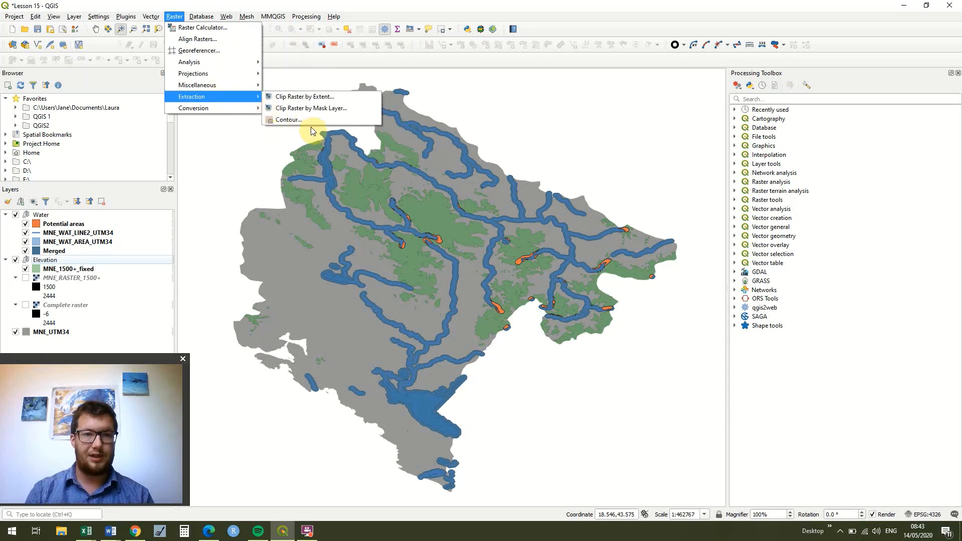
pyautogui.click(311, 122)
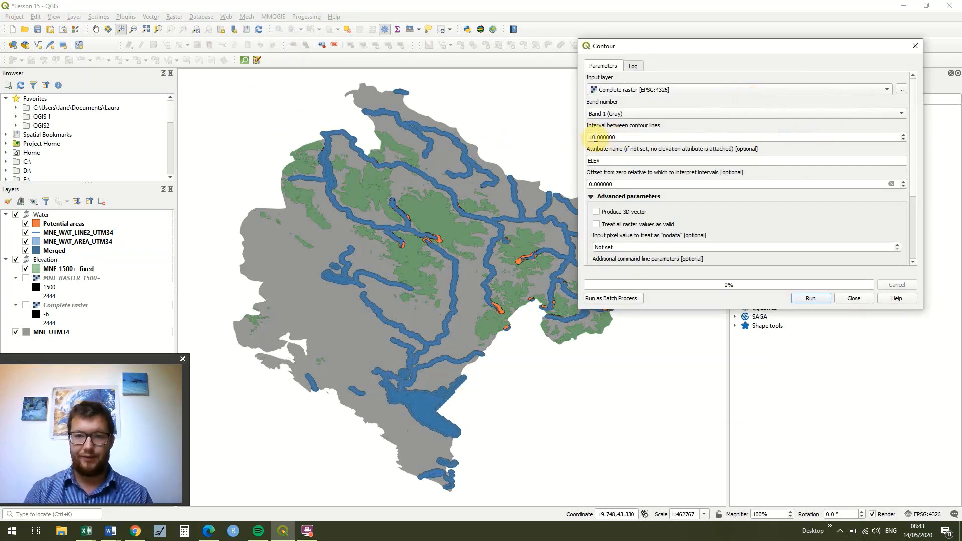
pyautogui.moveTo(595, 138); pyautogui.dragTo(565, 134)
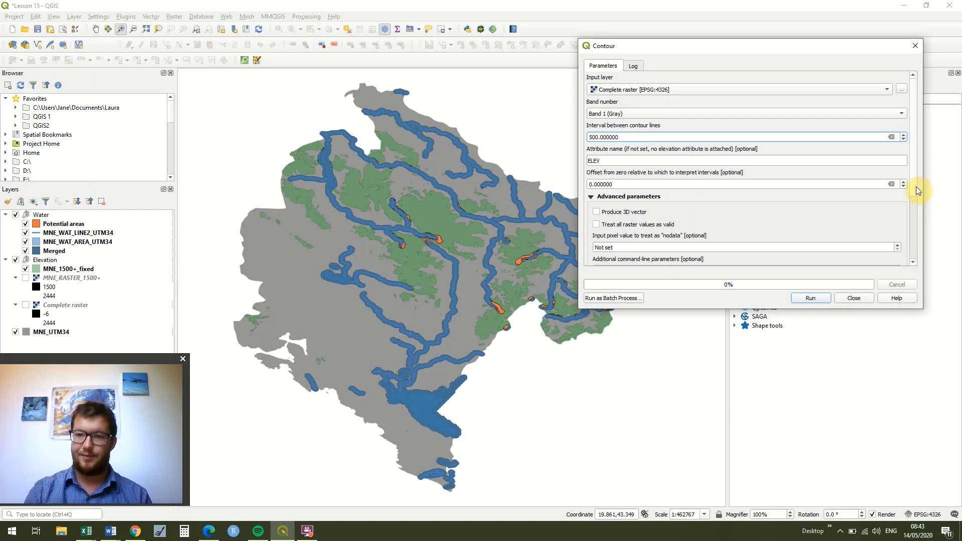
# Set the output file to 500m contours2.shp in the QGIS 2 Lesson 19 folder and generate the contours
pyautogui.moveTo(913, 191); pyautogui.dragTo(922, 223)
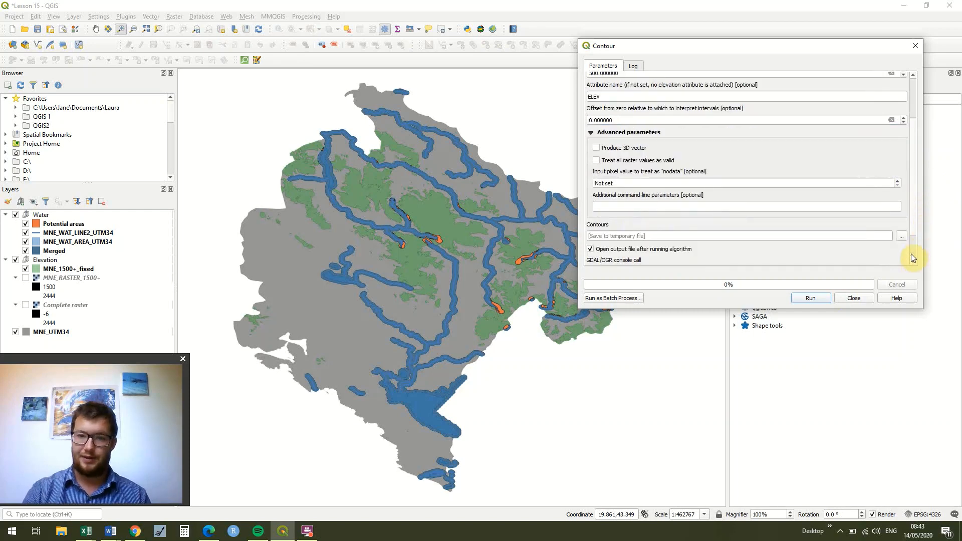
pyautogui.click(902, 238)
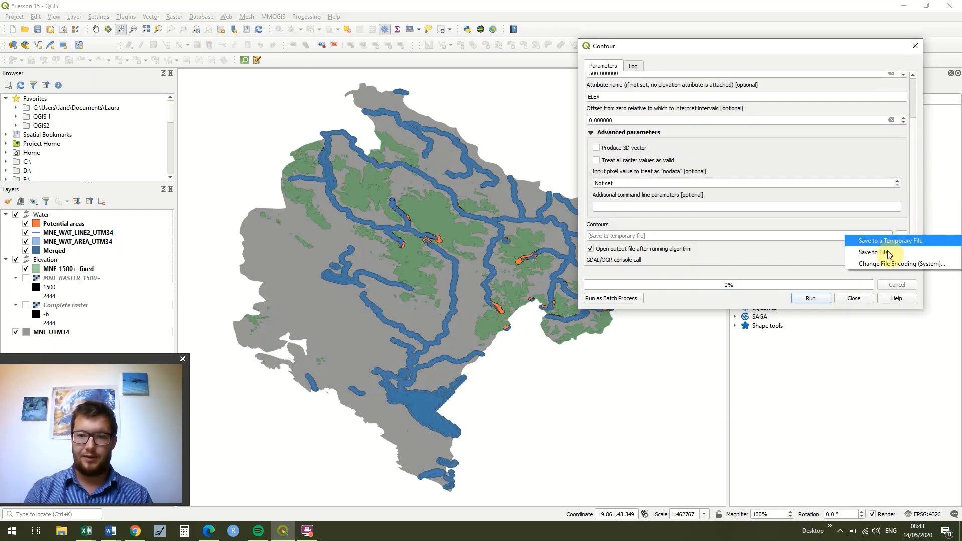
pyautogui.click(889, 254)
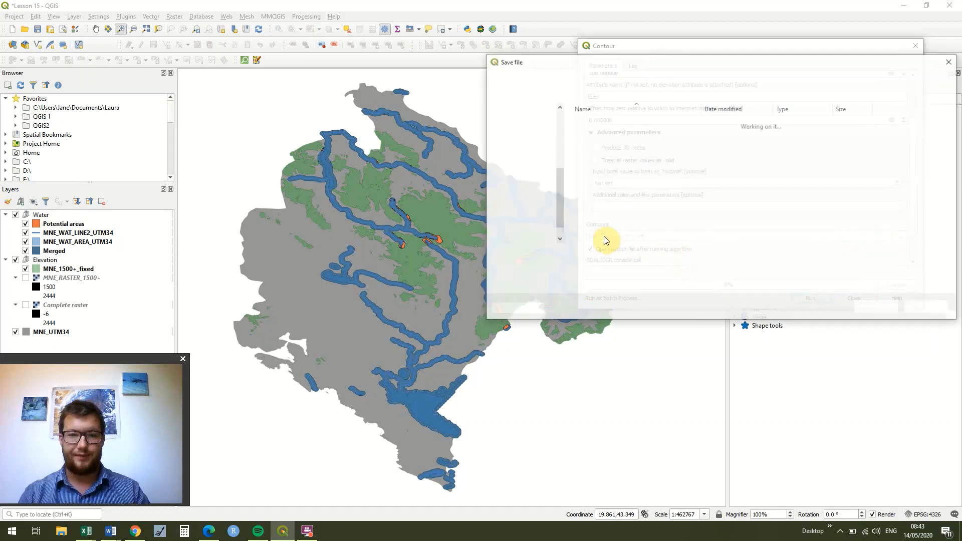
pyautogui.click(606, 125)
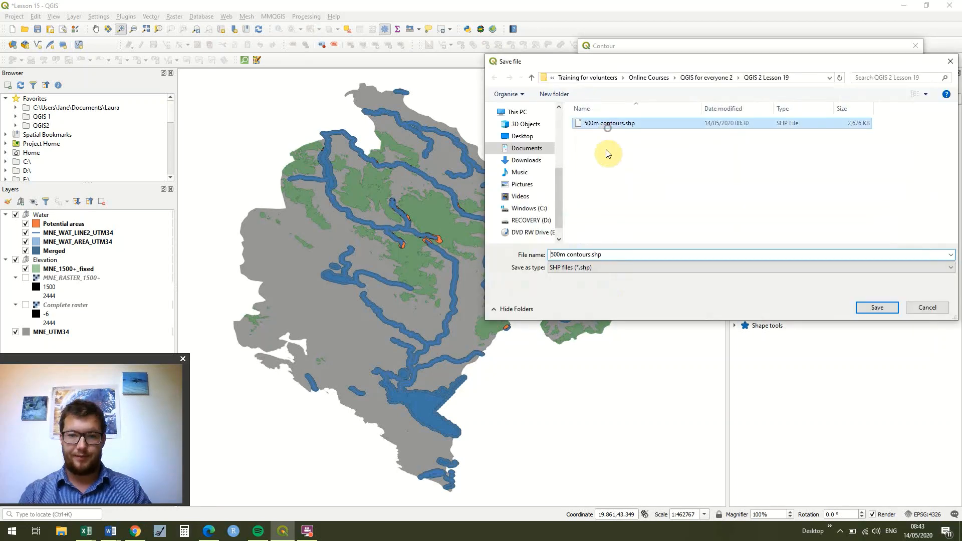
pyautogui.click(590, 256)
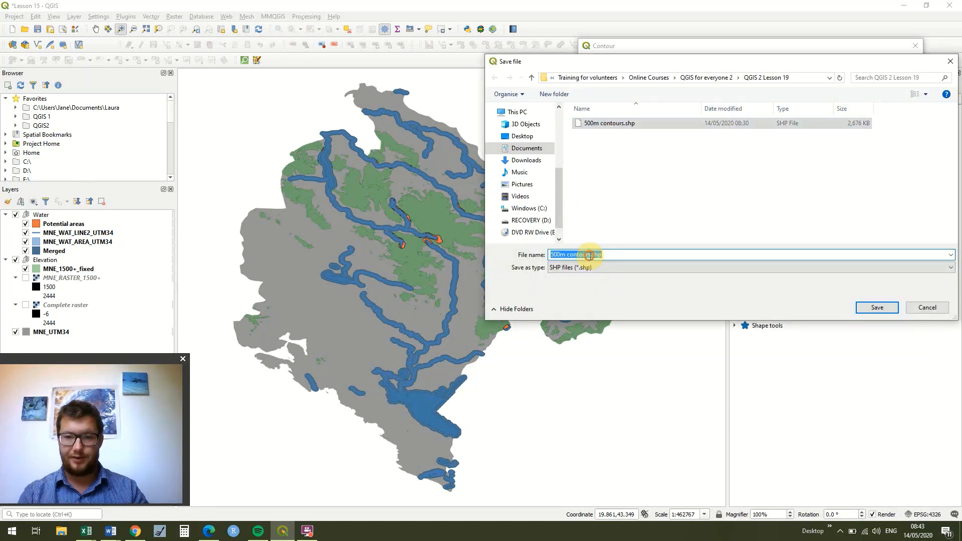
pyautogui.click(590, 256)
pyautogui.write('2')
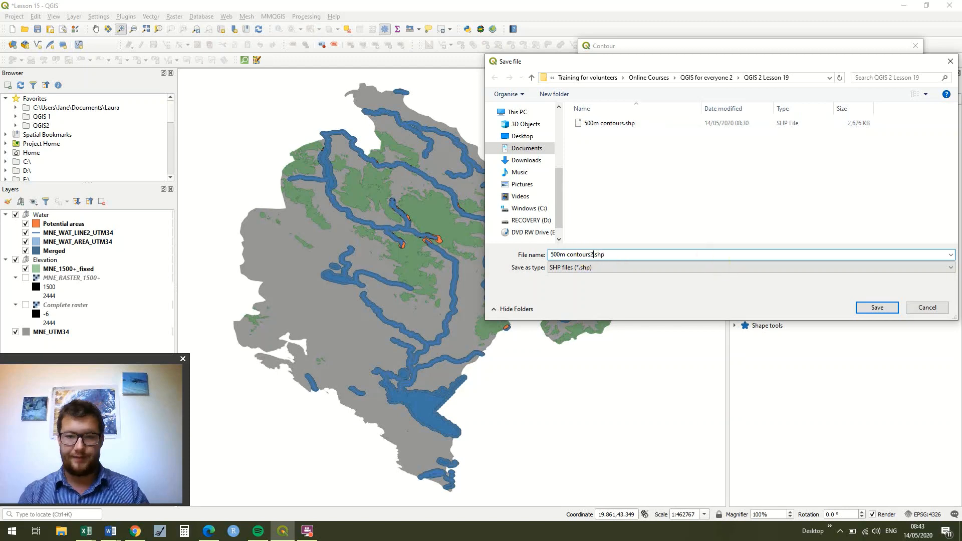
pyautogui.click(860, 308)
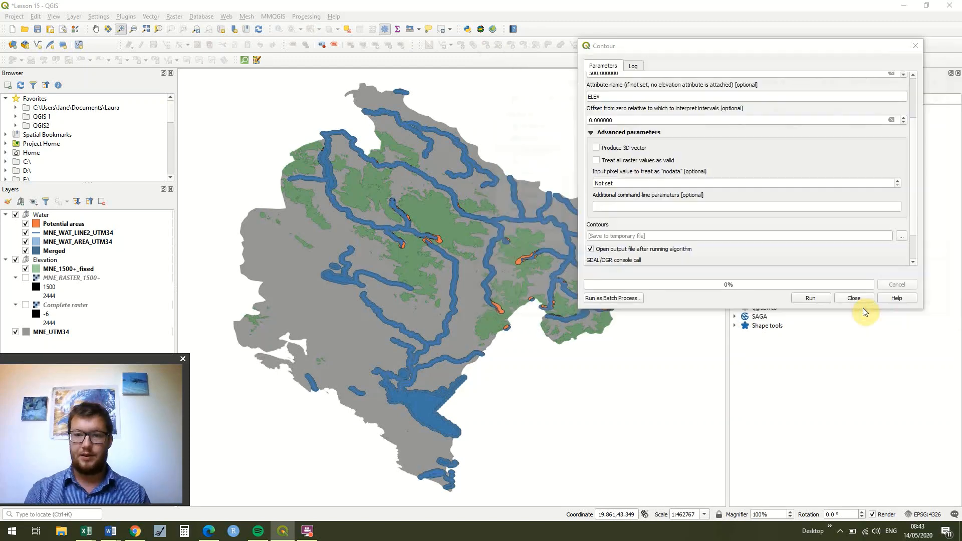
pyautogui.click(818, 298)
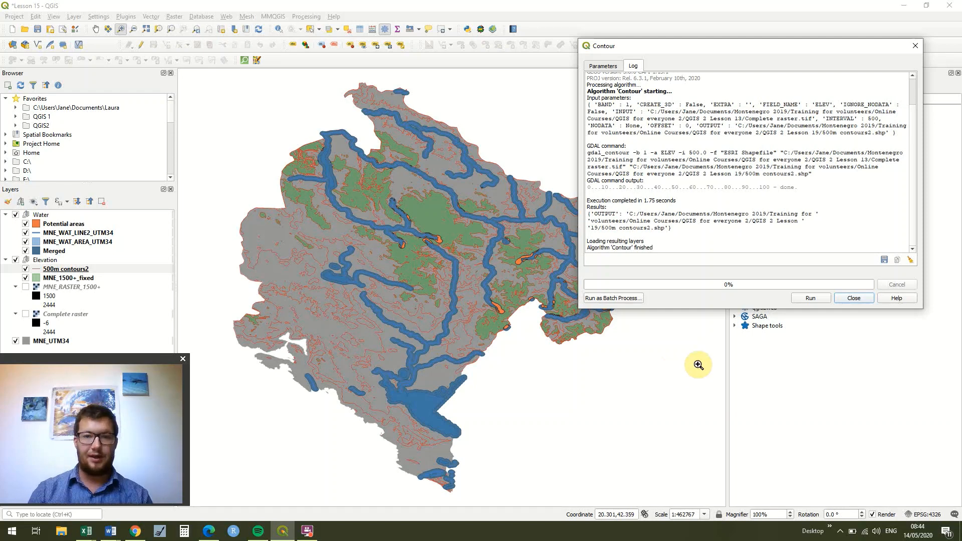
pyautogui.click(854, 298)
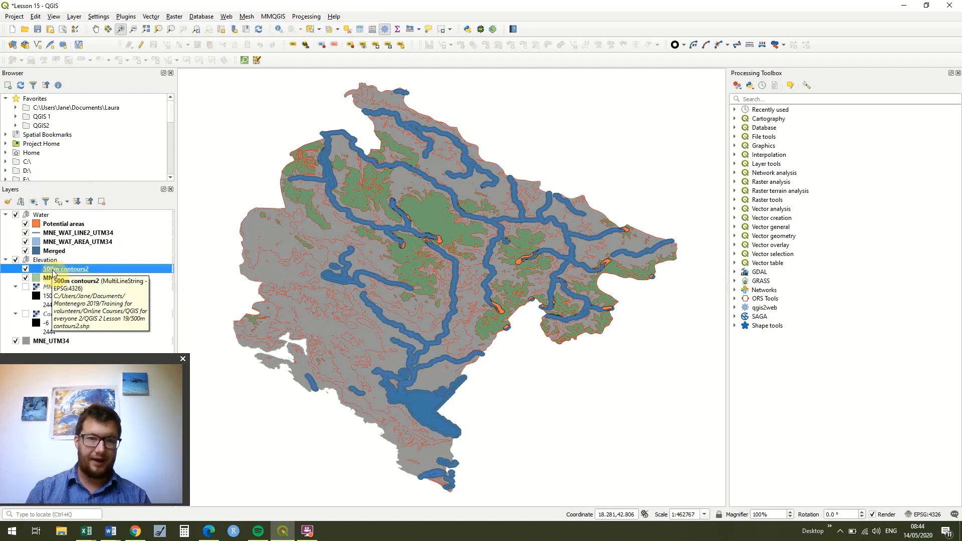
# Recolour the 500m contours2 lines by sampling the grey of the country area on the map and darkening it slightly
pyautogui.doubleClick(37, 269)
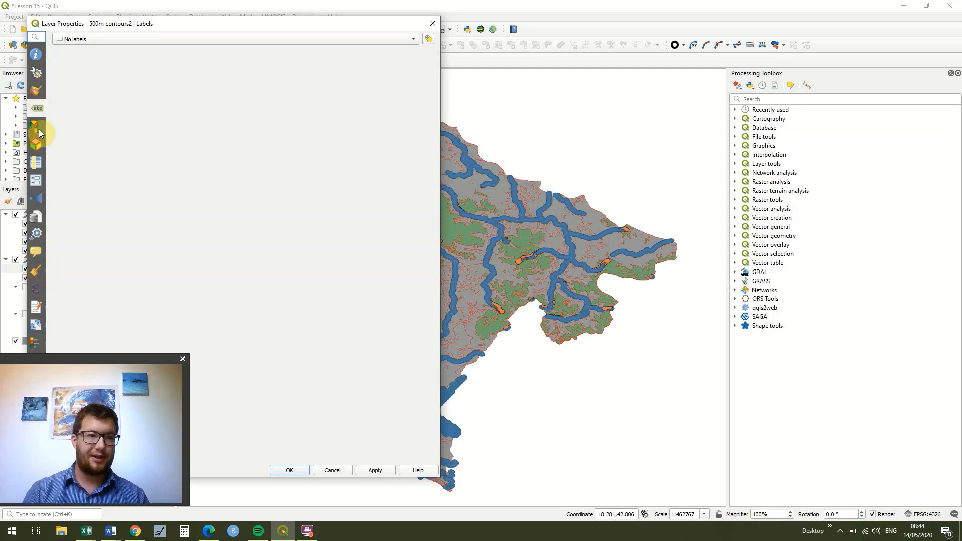
pyautogui.click(38, 90)
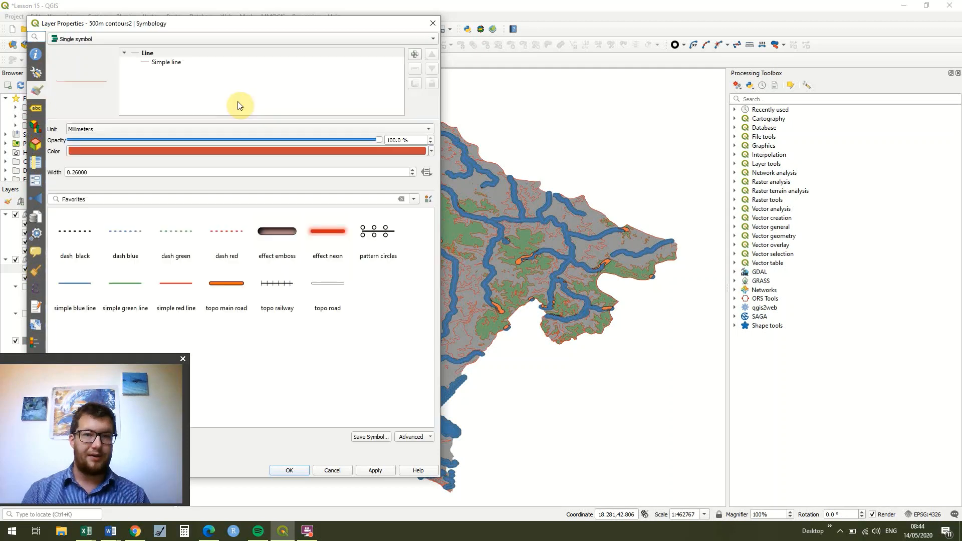
pyautogui.click(432, 151)
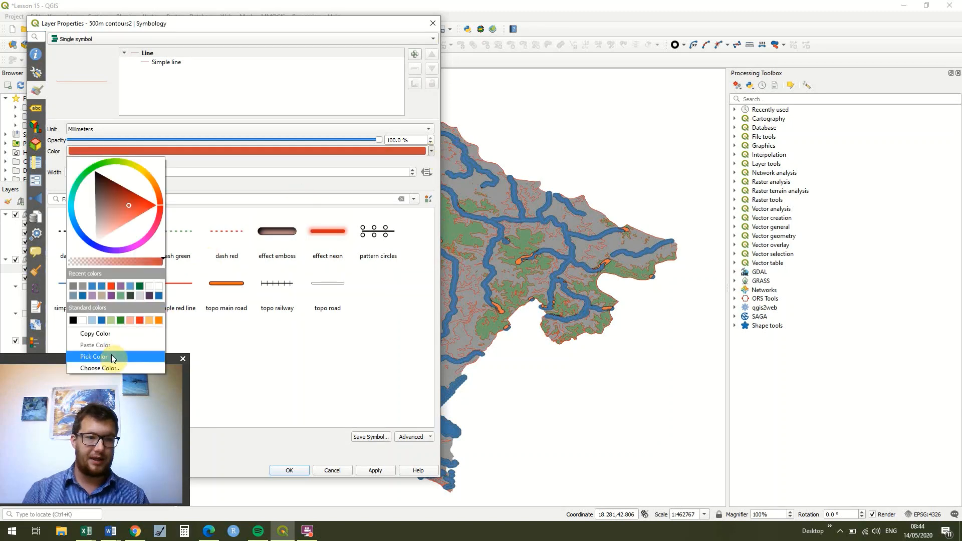
pyautogui.click(112, 356)
pyautogui.click(599, 245)
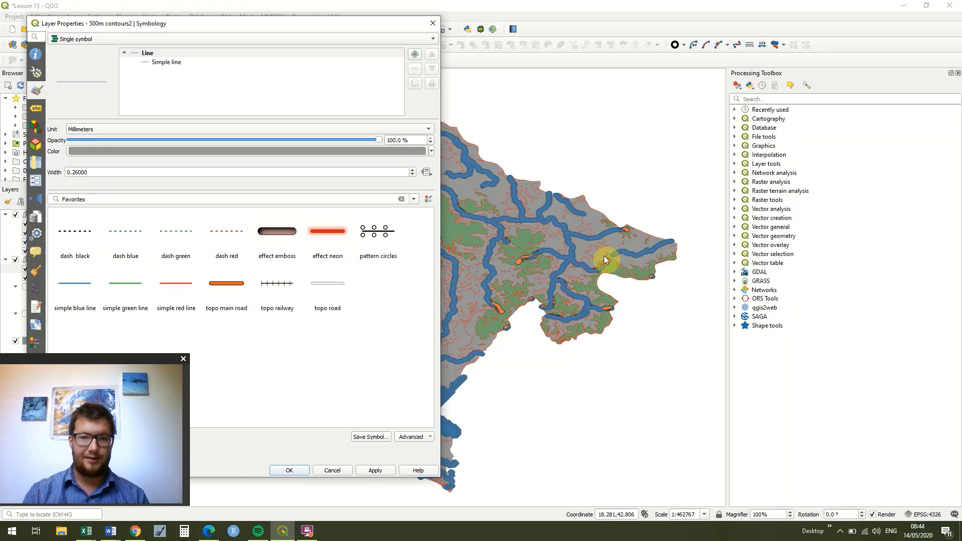
pyautogui.click(430, 151)
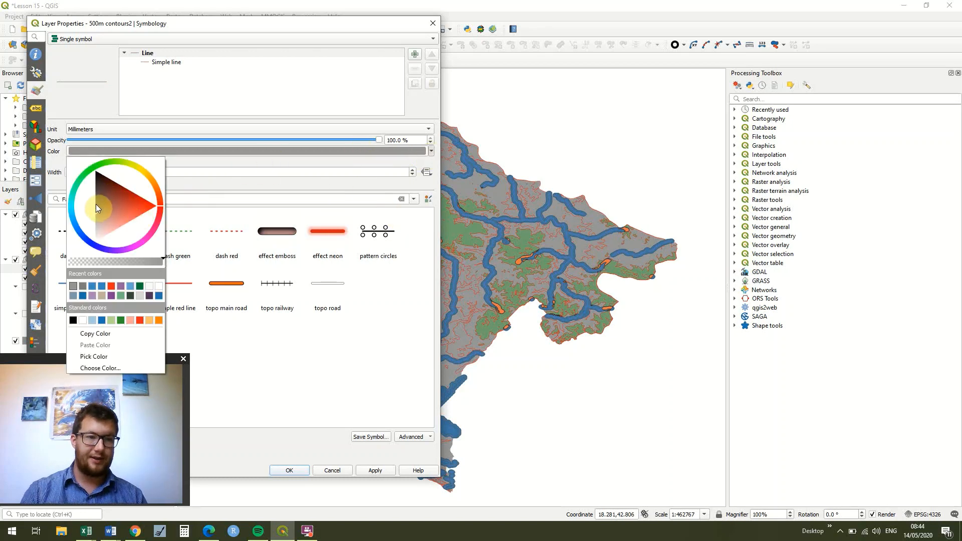
pyautogui.click(96, 203)
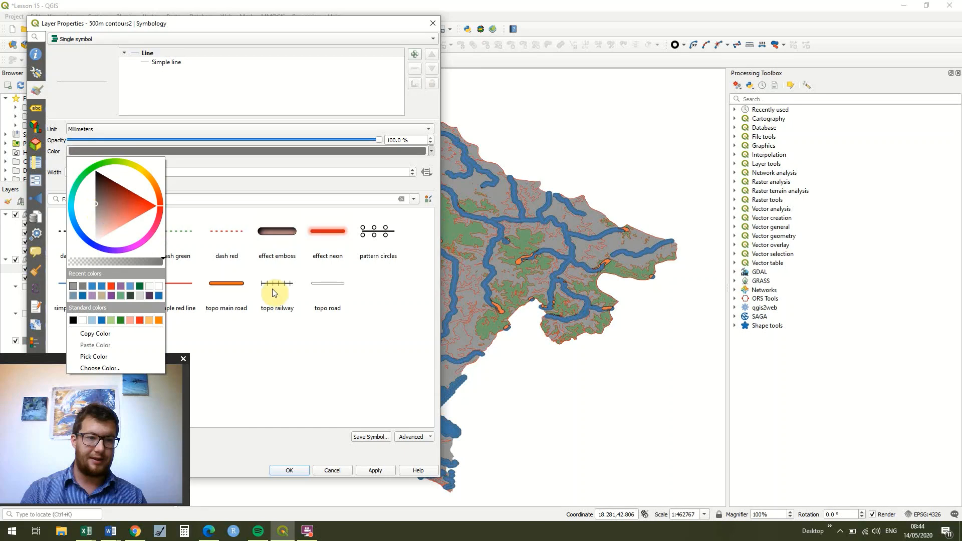
pyautogui.click(374, 469)
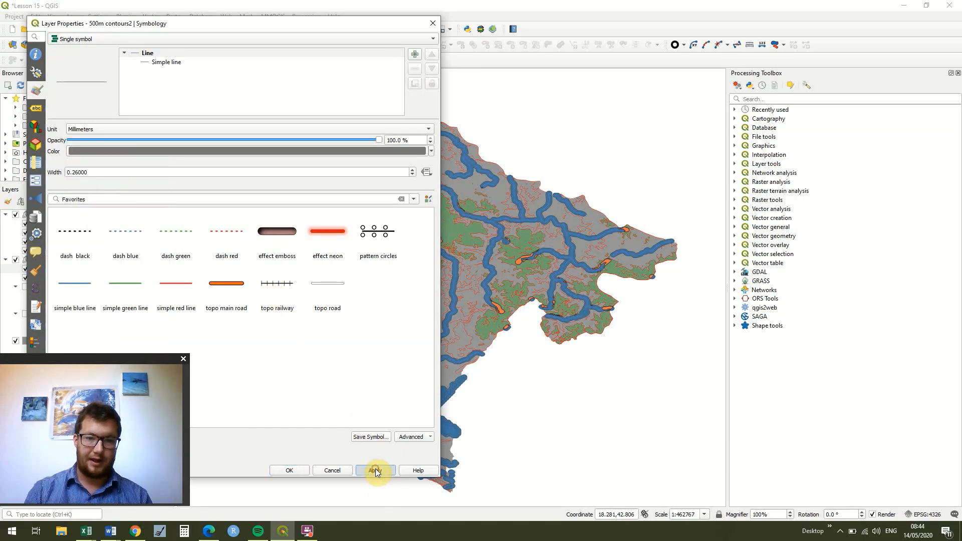
pyautogui.click(295, 469)
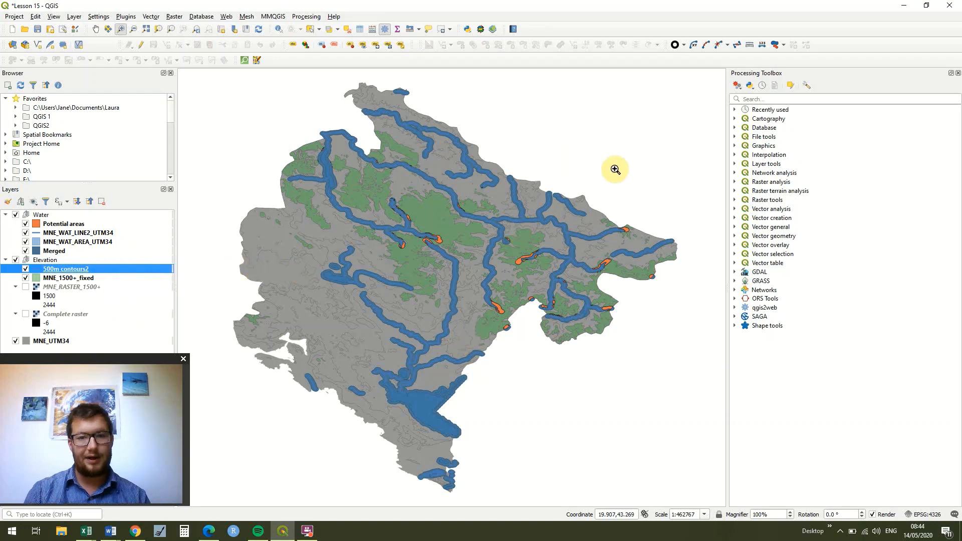
# Add single labels to the 500m contours2 layer using the ELEV field
pyautogui.doubleClick(64, 270)
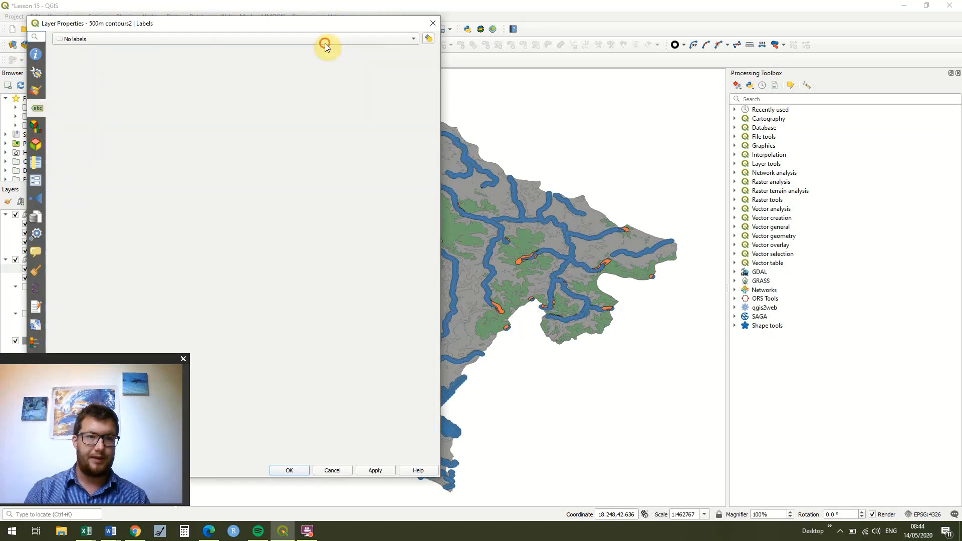
pyautogui.click(323, 43)
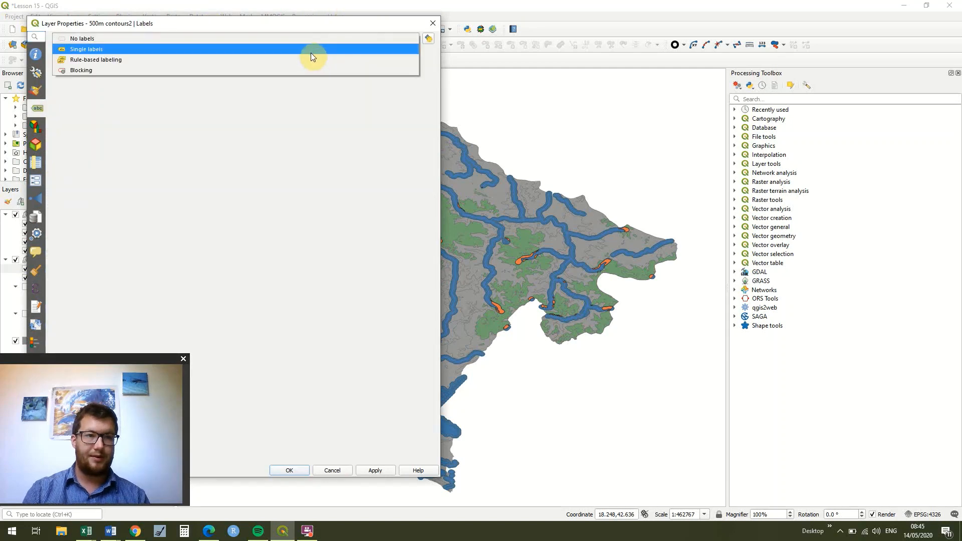
pyautogui.click(88, 50)
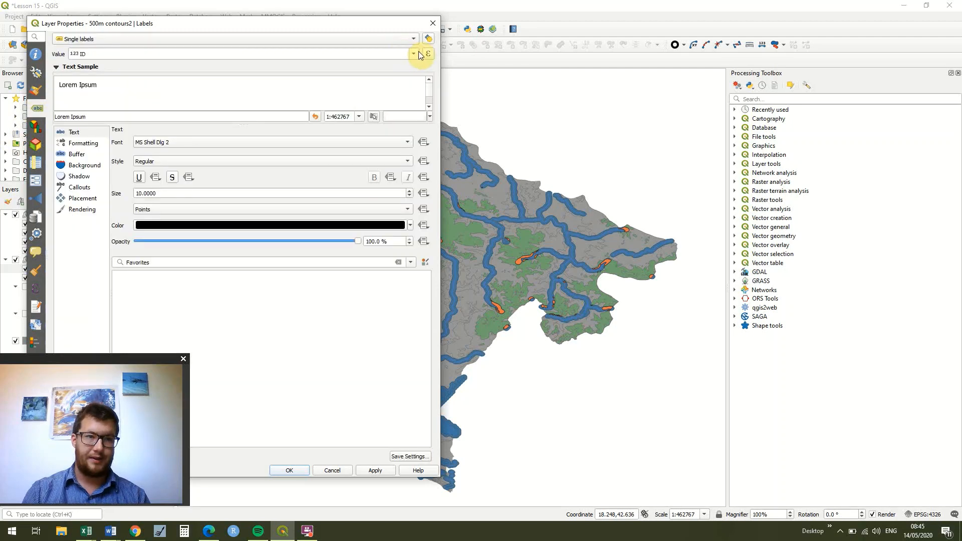
pyautogui.click(416, 53)
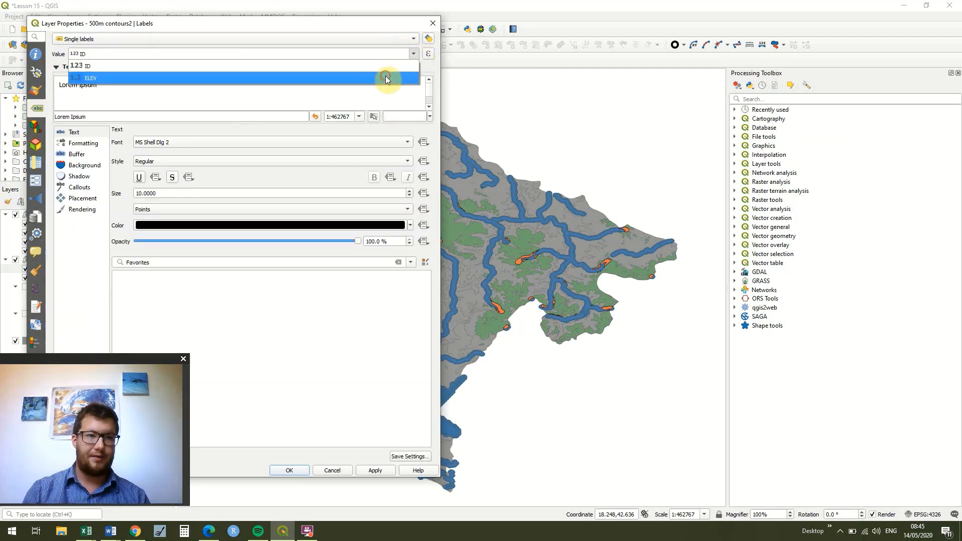
pyautogui.click(386, 77)
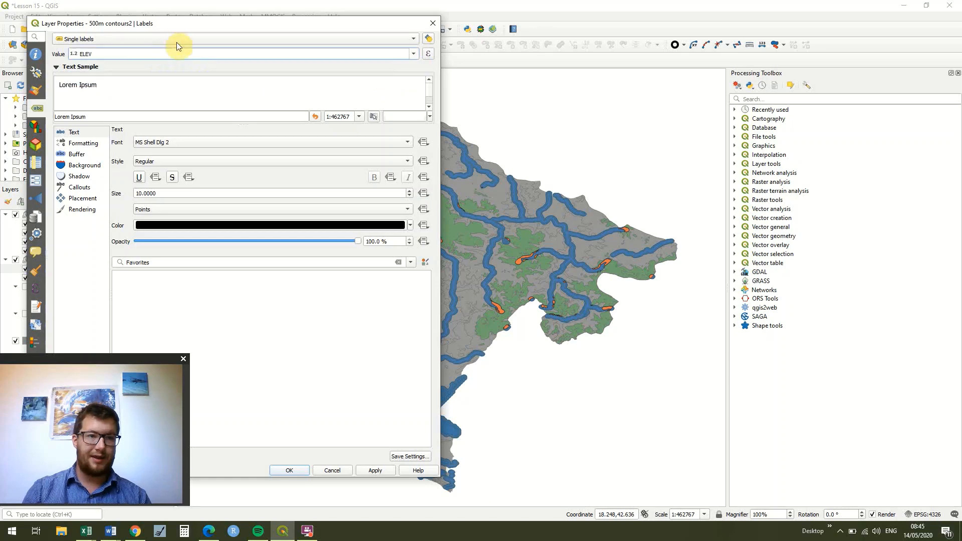
pyautogui.click(383, 470)
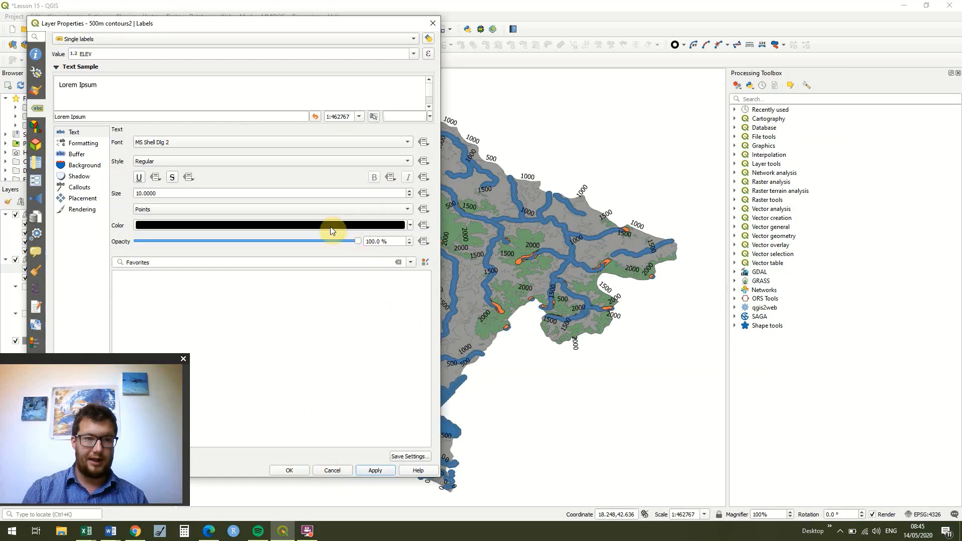
# Set the contour label text size to 8 points
pyautogui.moveTo(163, 193); pyautogui.dragTo(111, 189)
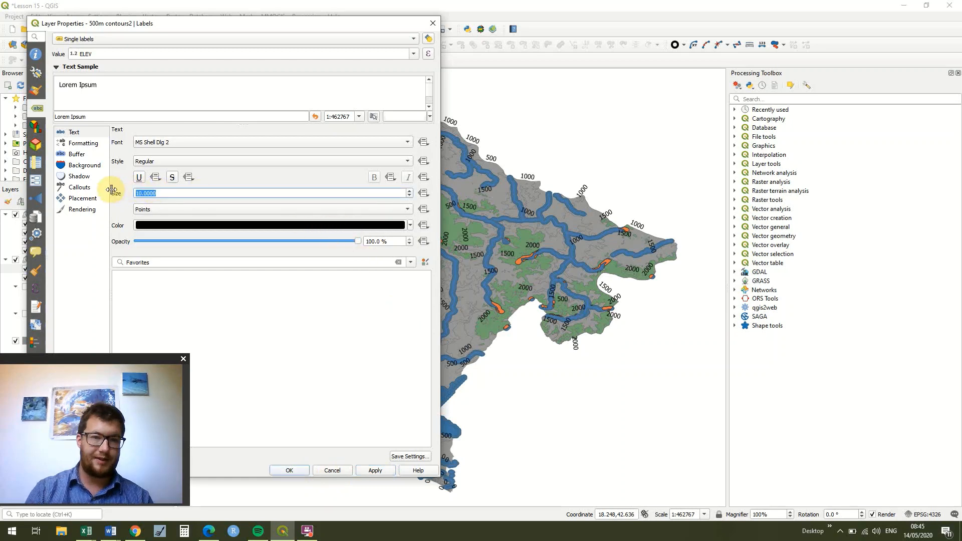
pyautogui.write('8')
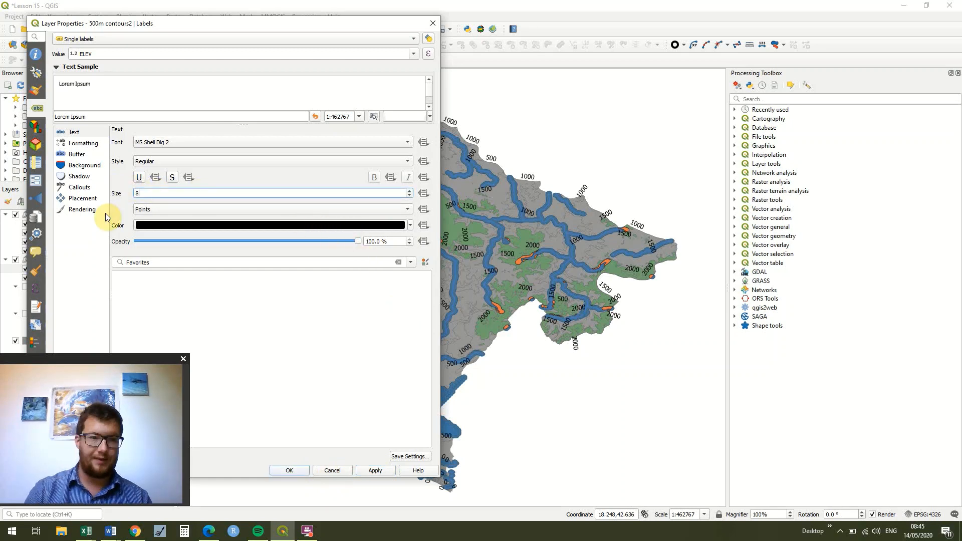
pyautogui.click(379, 470)
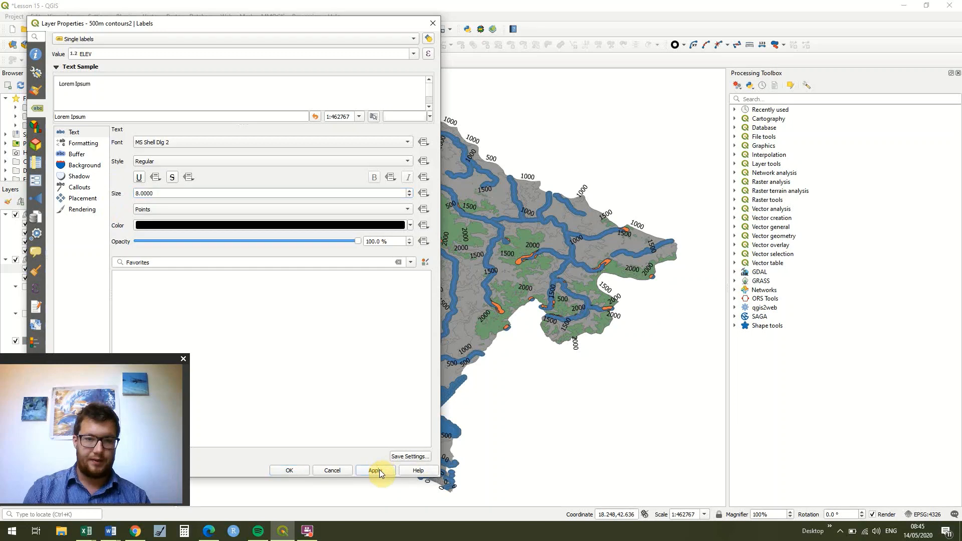
pyautogui.click(290, 470)
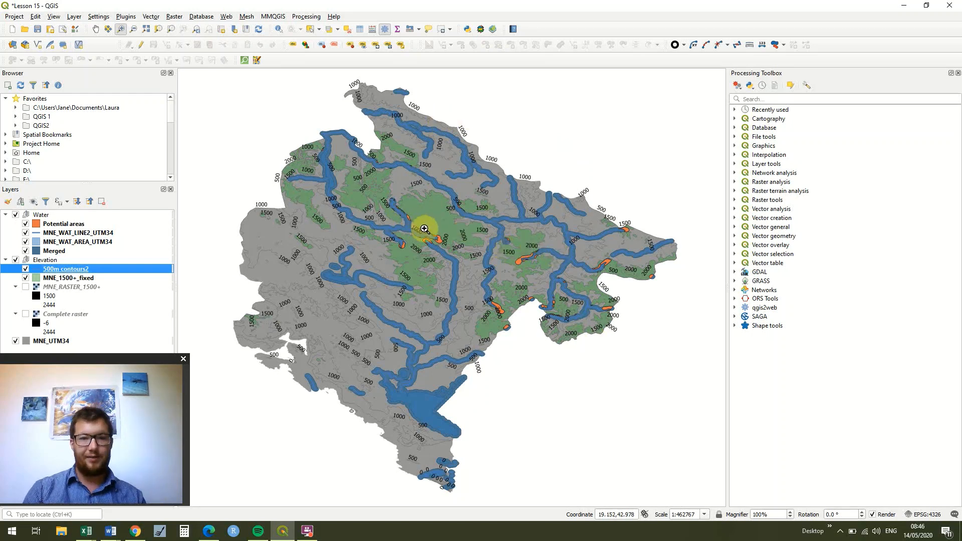
# Zoom in on the orange potential areas in central Montenegro and view them at a scale of 1:40000
pyautogui.click(453, 268)
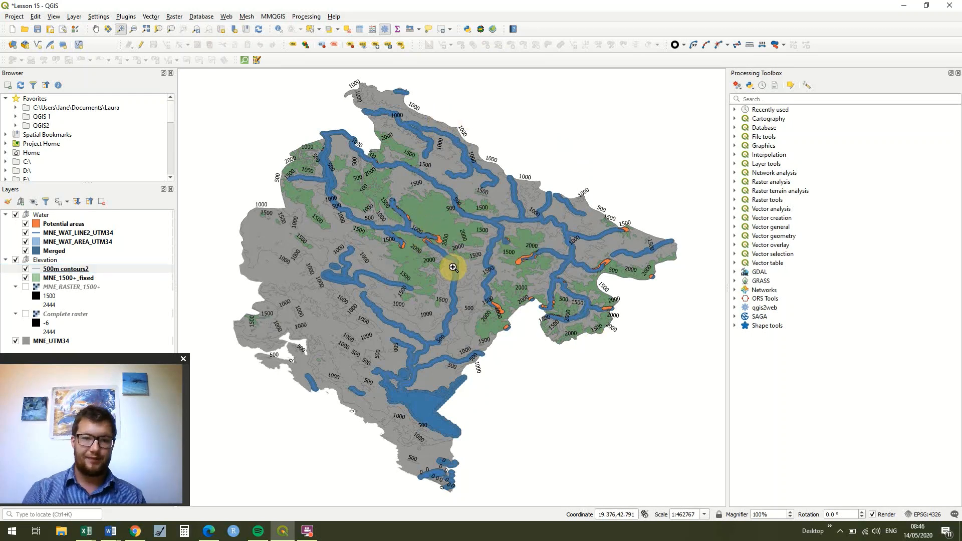
pyautogui.moveTo(399, 226); pyautogui.dragTo(460, 264)
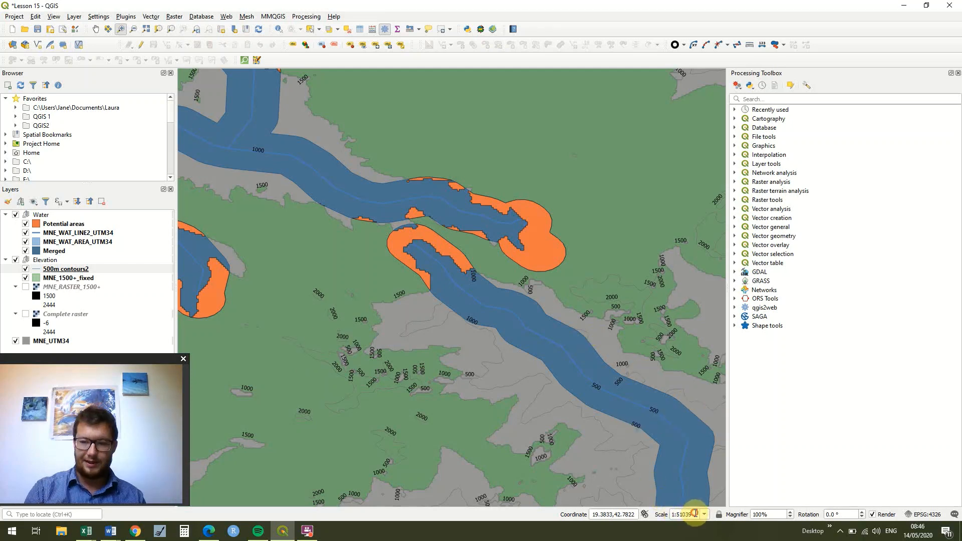
pyautogui.doubleClick(695, 513)
pyautogui.write('40000')
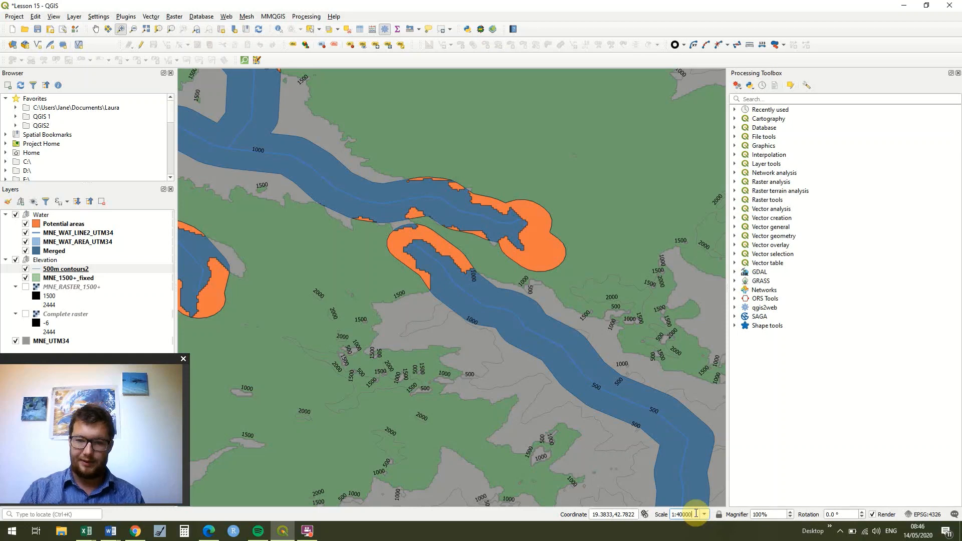
pyautogui.press('Return')
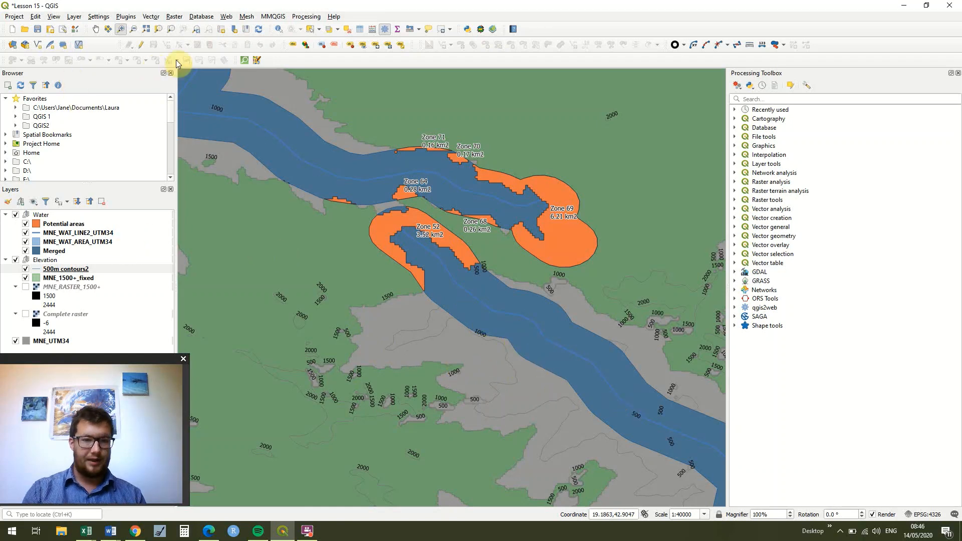
# Set up a Contour extraction from the Complete raster layer with a 250 m interval between contour lines
pyautogui.click(174, 16)
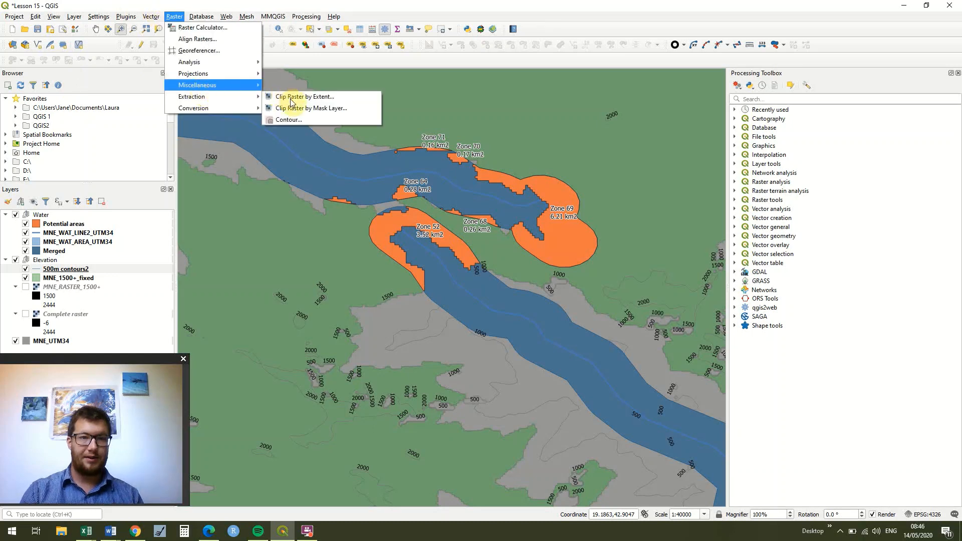
pyautogui.moveTo(232, 88)
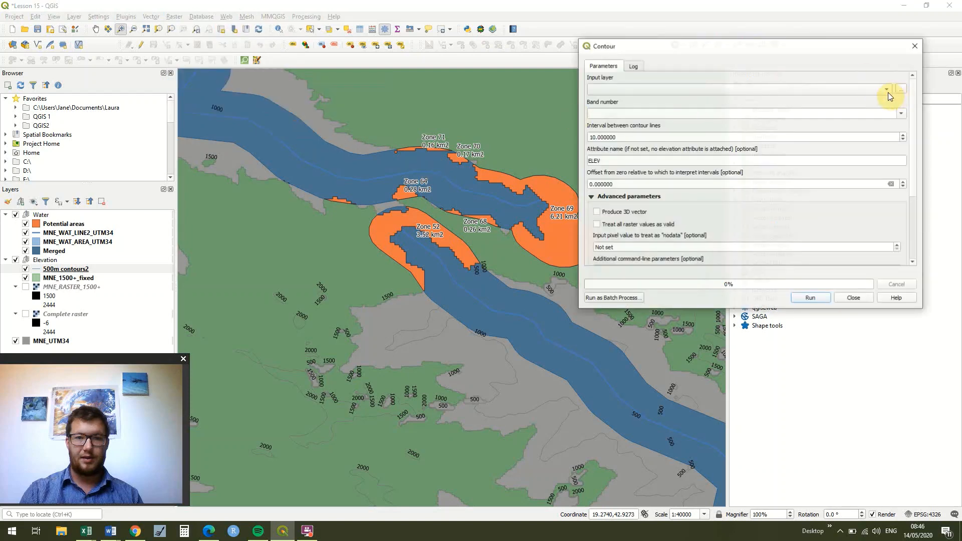
pyautogui.click(885, 89)
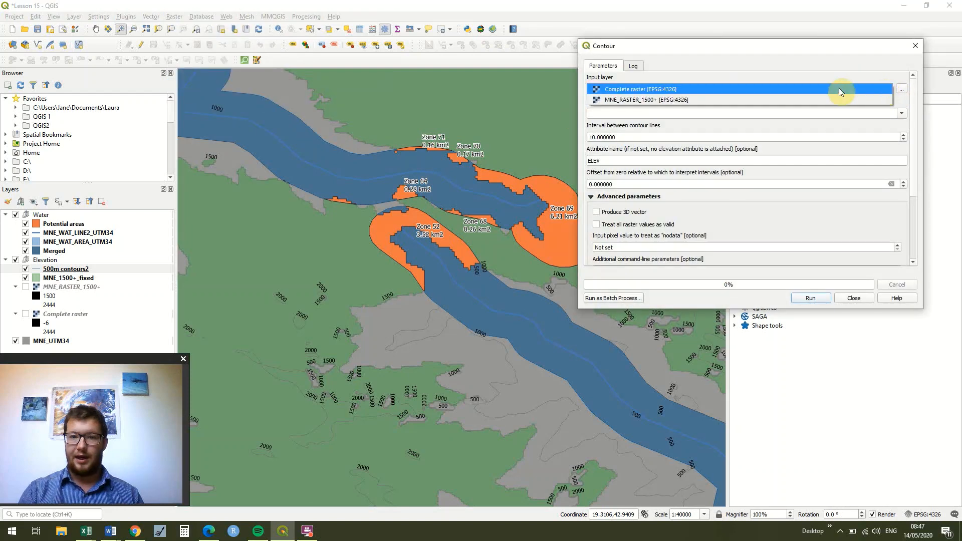
pyautogui.click(726, 89)
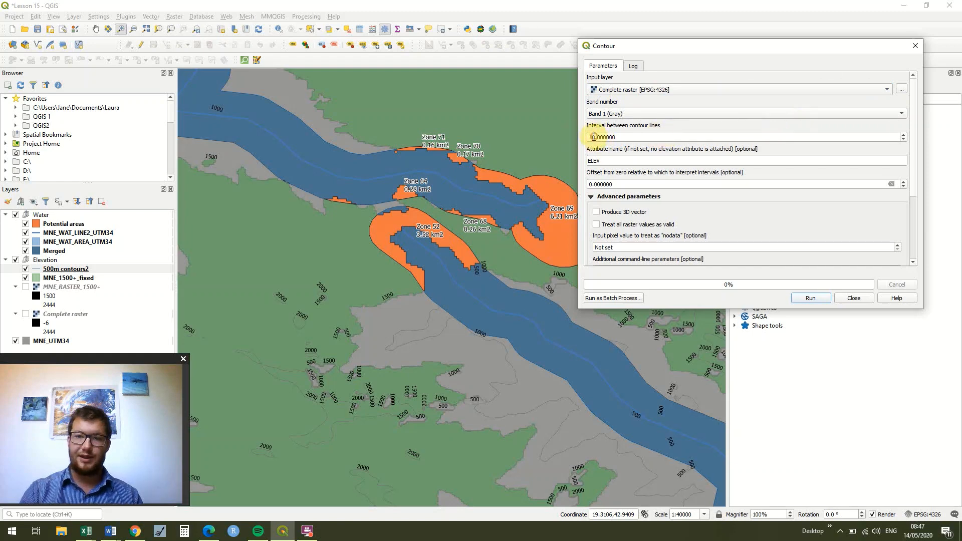
pyautogui.doubleClick(579, 139)
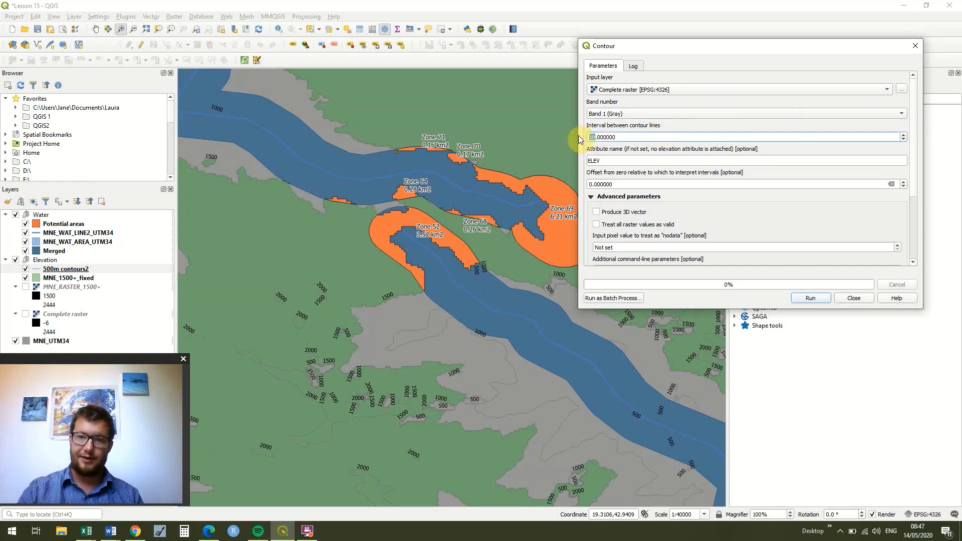
pyautogui.write('25')
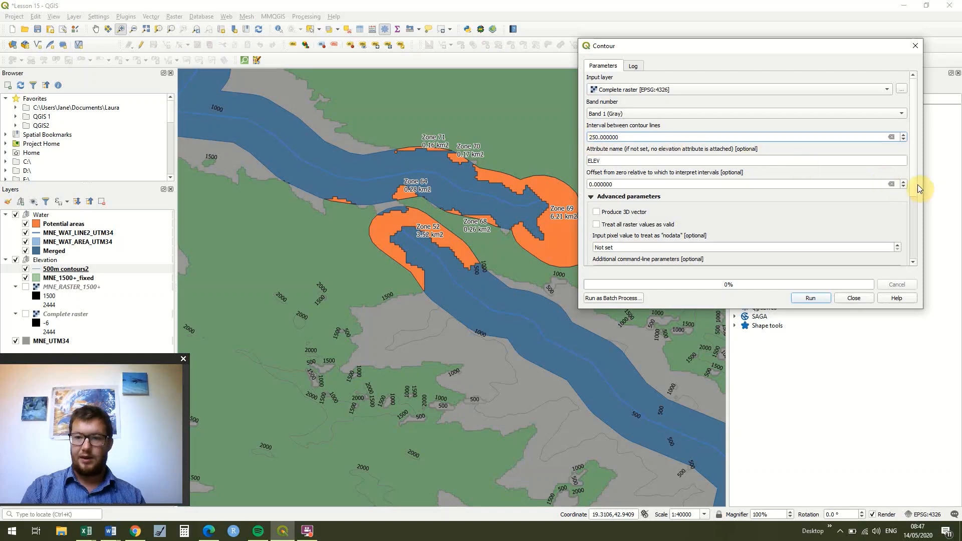
# Save the contour output as 250m contours.shp in the QGIS 2 Lesson 19 folder and run the algorithm
pyautogui.scroll(-3, 917, 233)
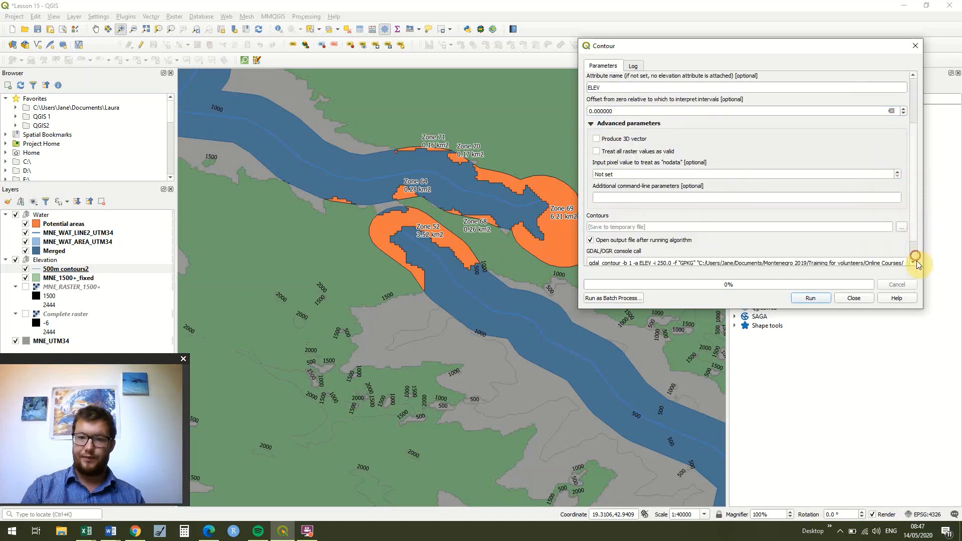
pyautogui.scroll(-2, 904, 211)
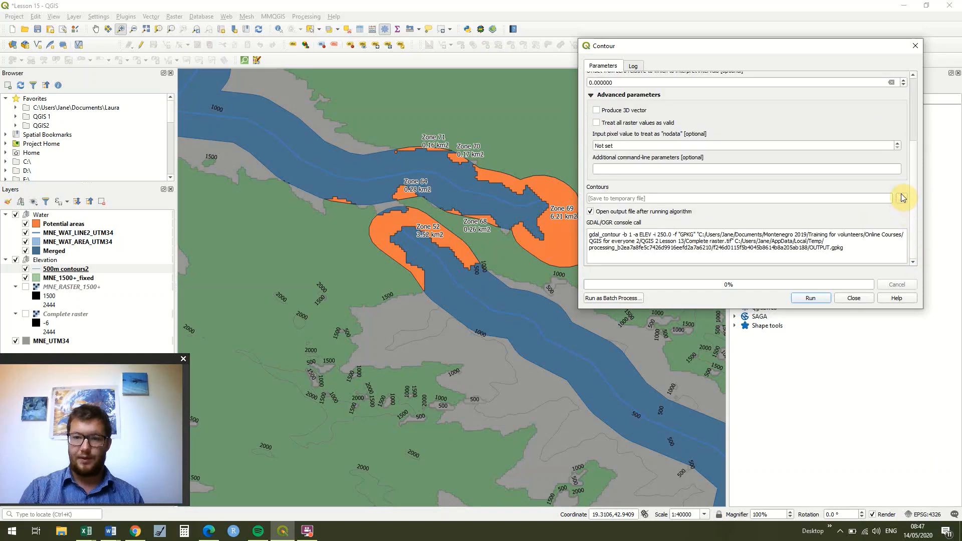
pyautogui.click(902, 198)
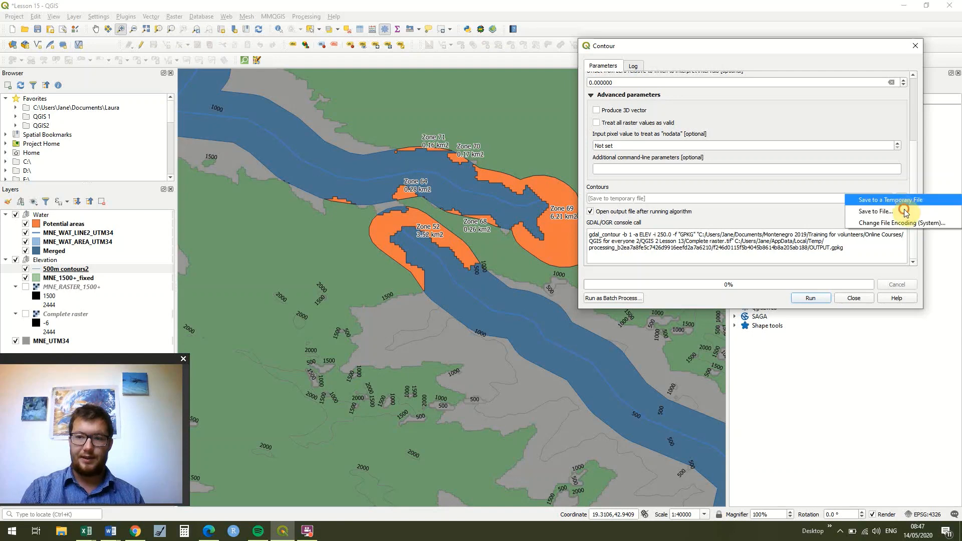
pyautogui.click(905, 211)
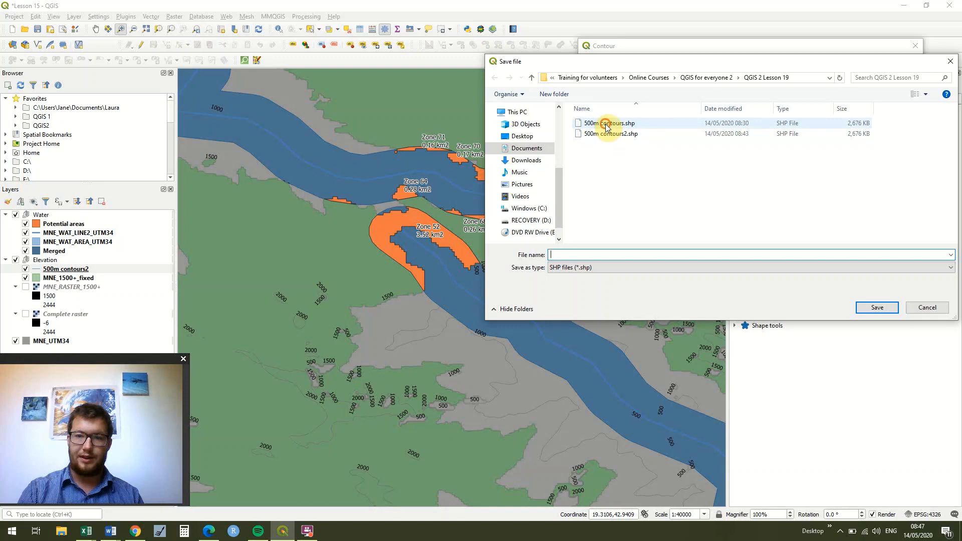
pyautogui.click(608, 124)
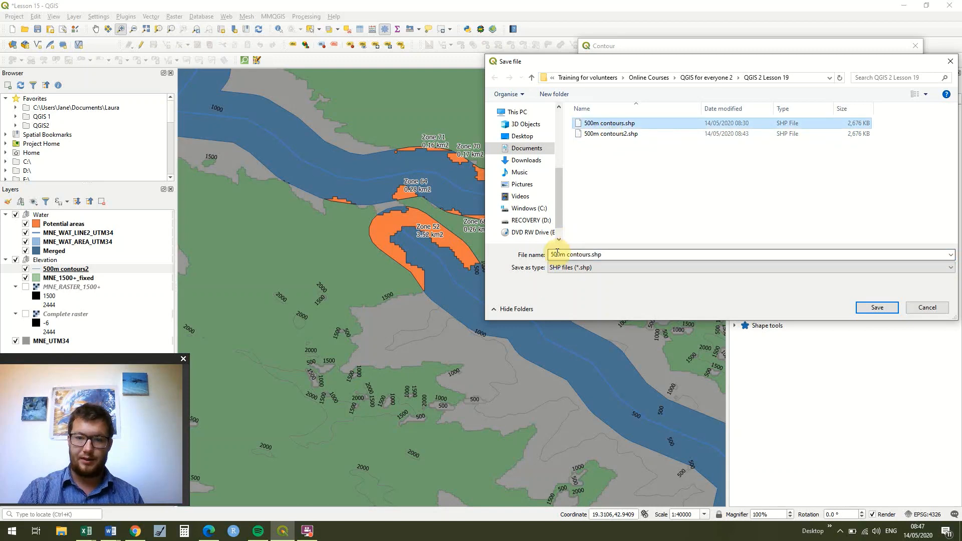
pyautogui.click(552, 253)
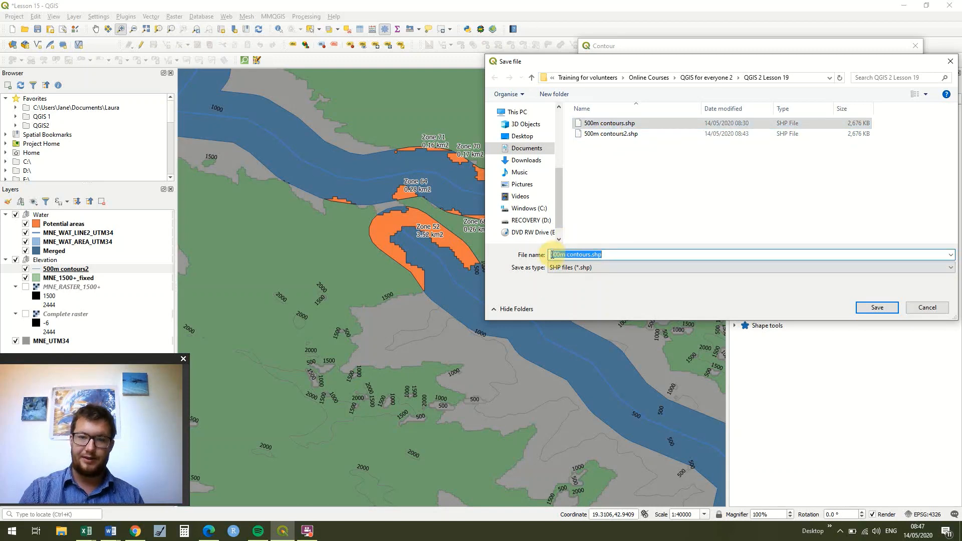
pyautogui.click(552, 254)
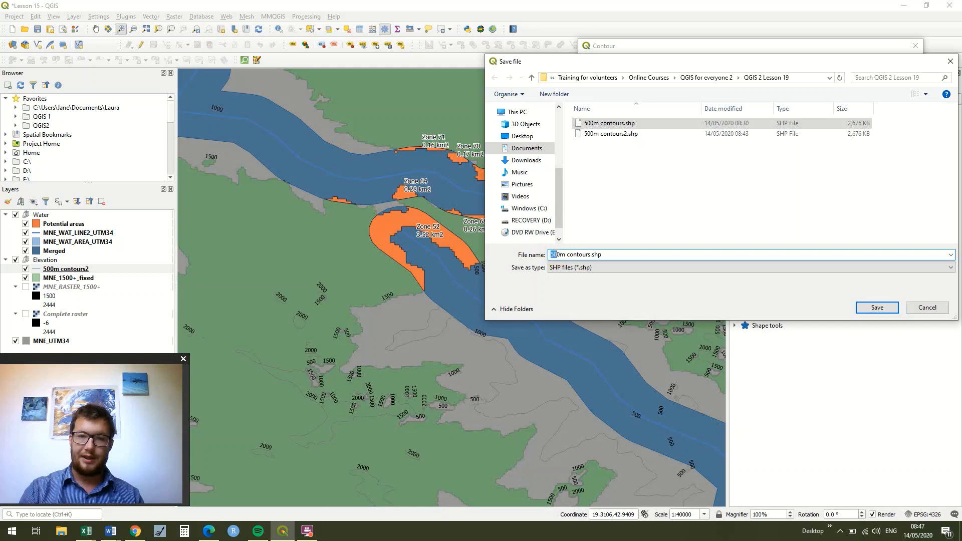
pyautogui.write('25')
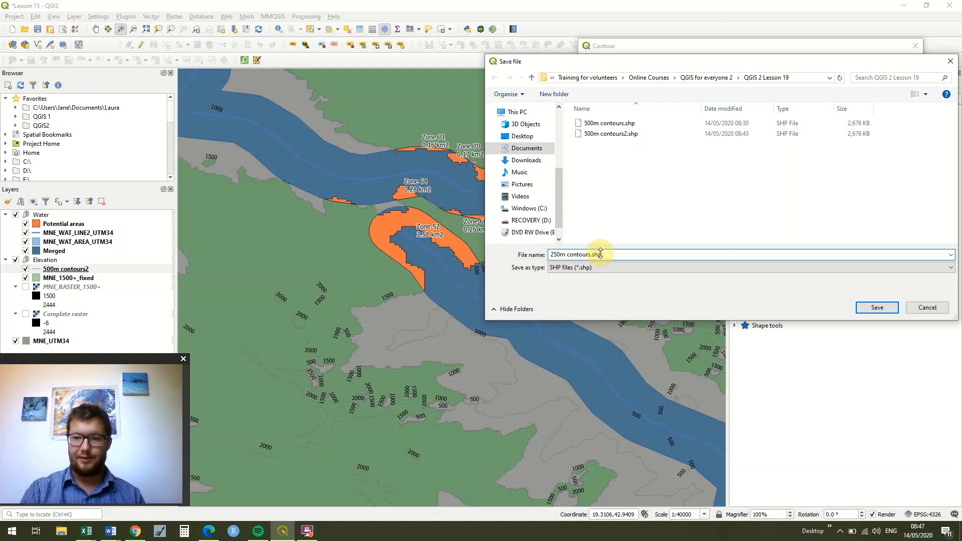
pyautogui.click(877, 307)
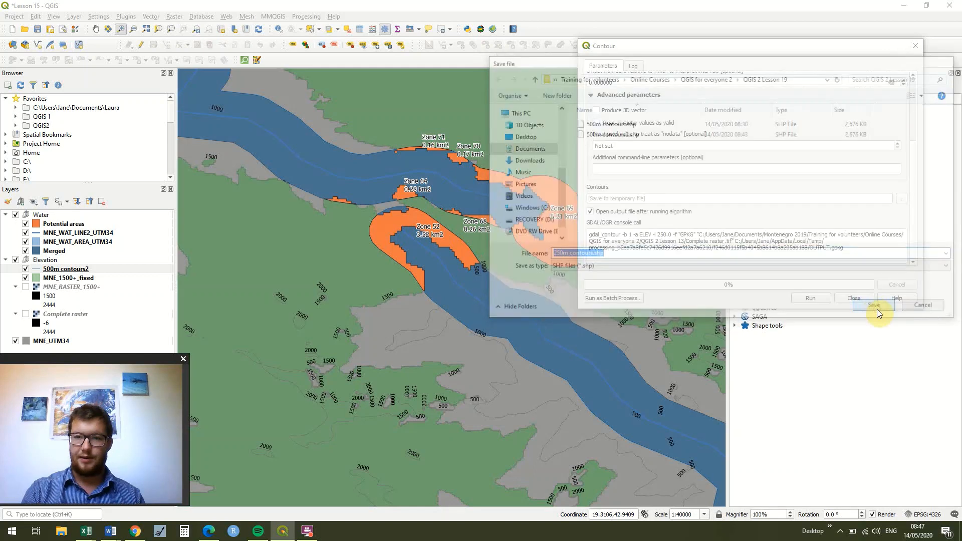
pyautogui.click(826, 299)
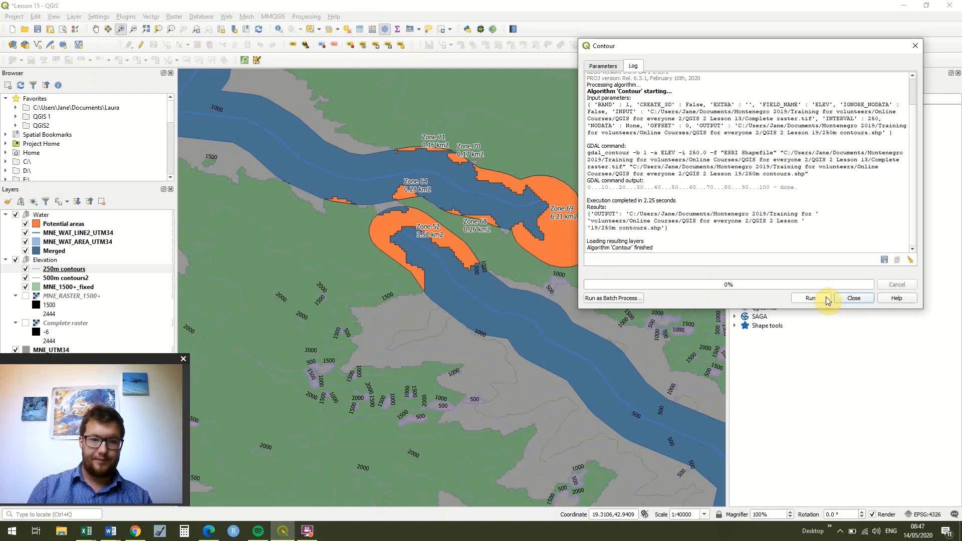
pyautogui.click(854, 298)
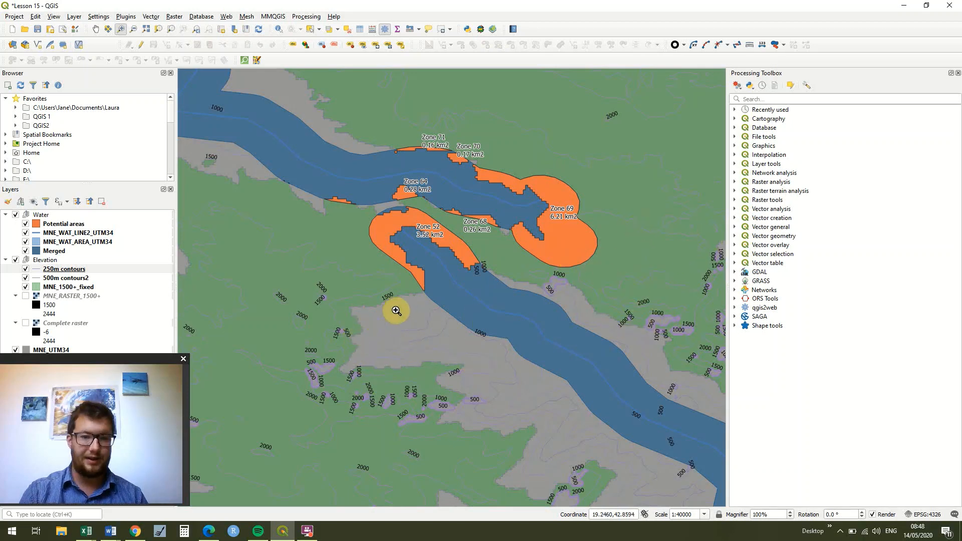
# Hide the 500m contours2 layer and toggle the 250m contours layer off and on again to compare the map
pyautogui.click(86, 280)
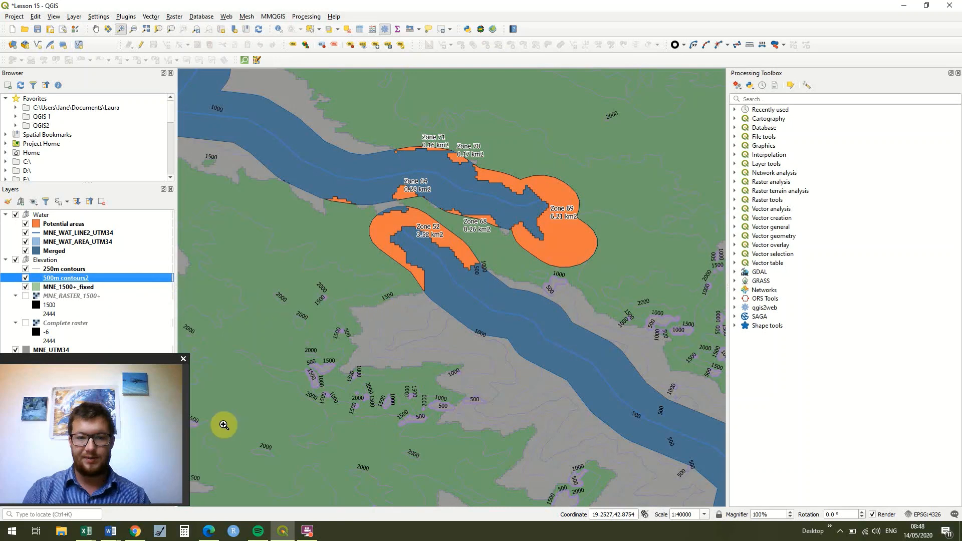
pyautogui.click(25, 278)
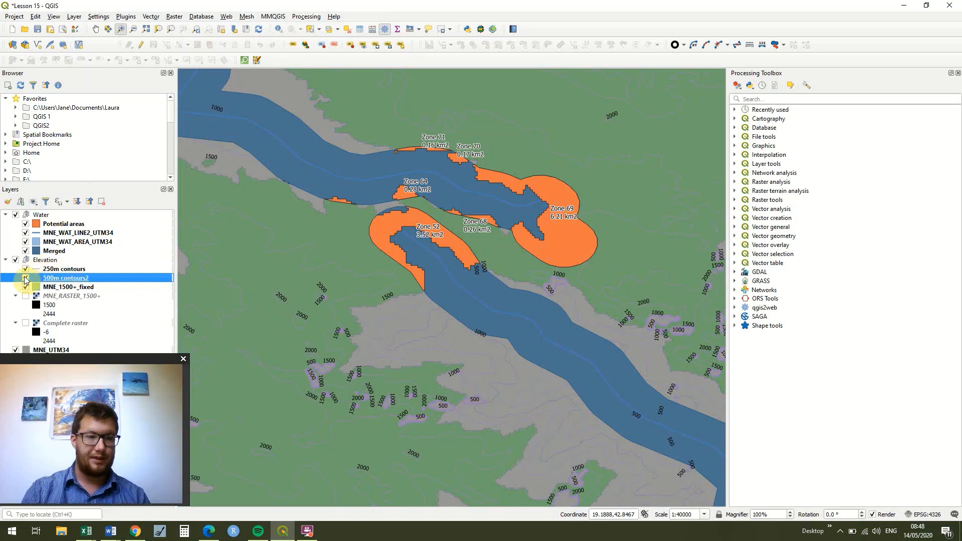
pyautogui.click(26, 270)
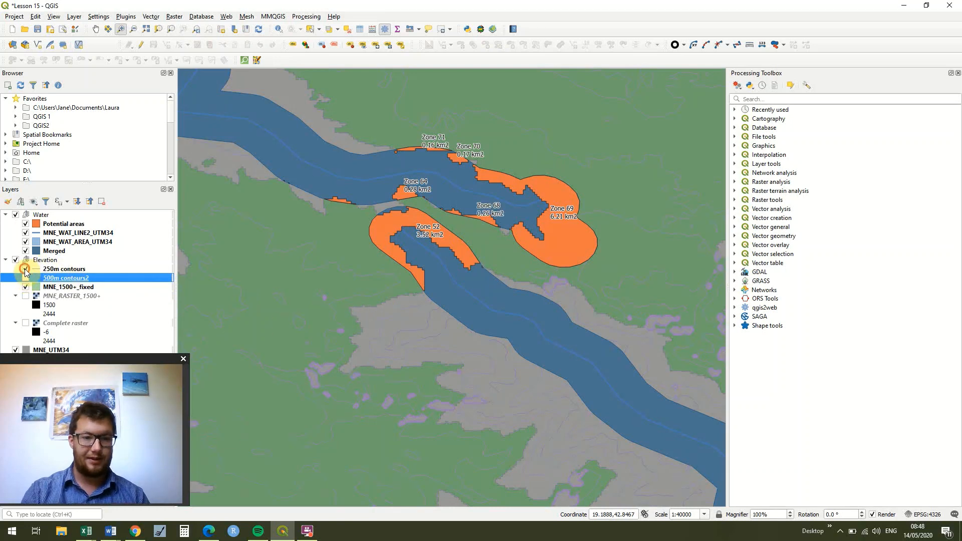
pyautogui.click(25, 269)
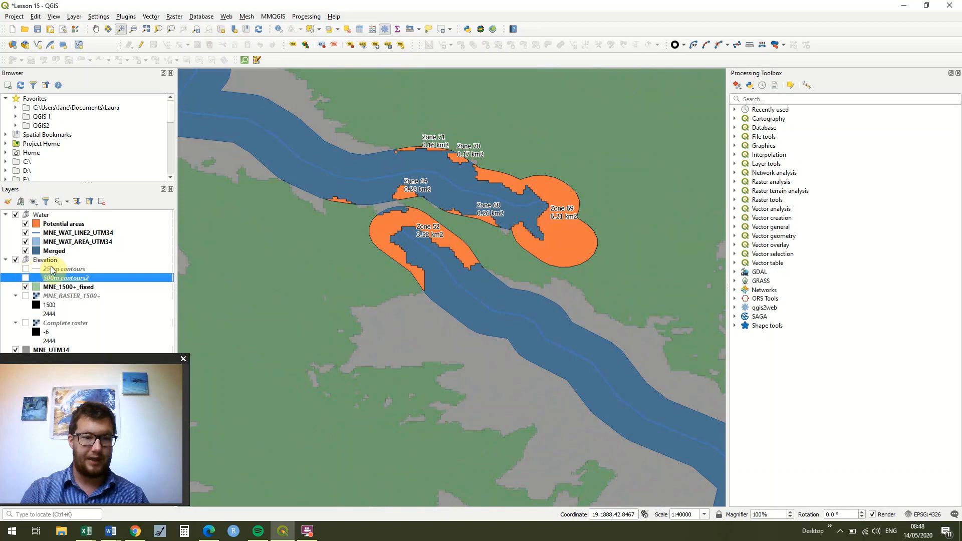
pyautogui.click(25, 269)
# Add single labels to the 250m contours layer using the ELEV field
pyautogui.doubleClick(53, 270)
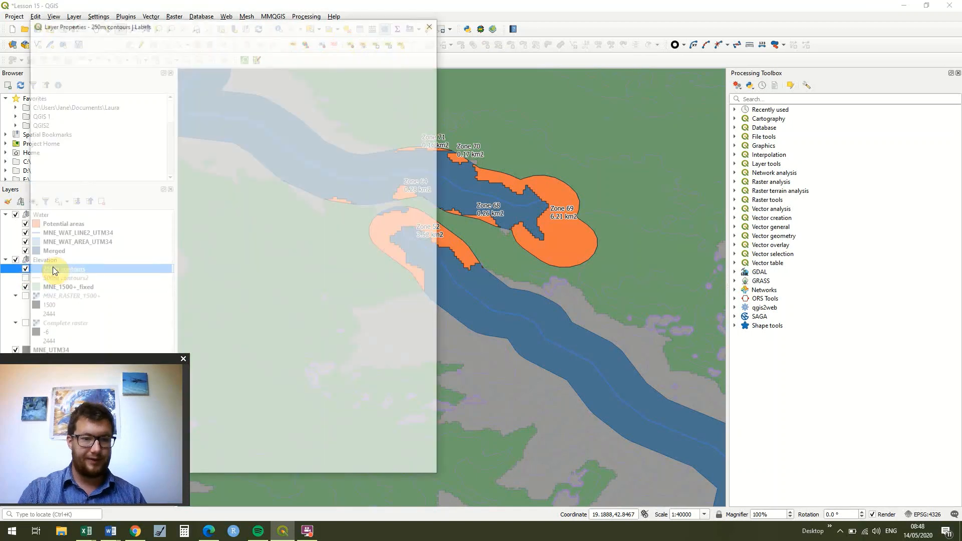
pyautogui.click(158, 43)
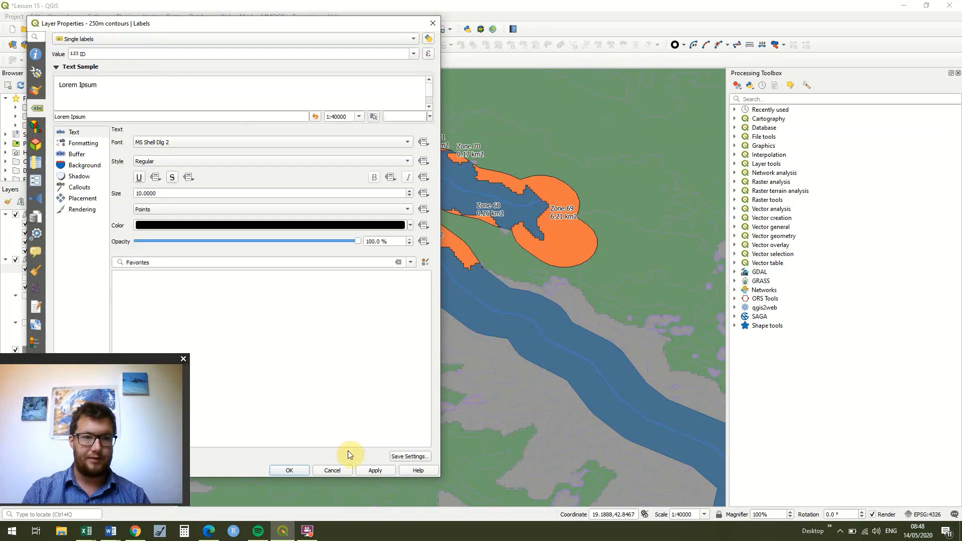
pyautogui.click(370, 471)
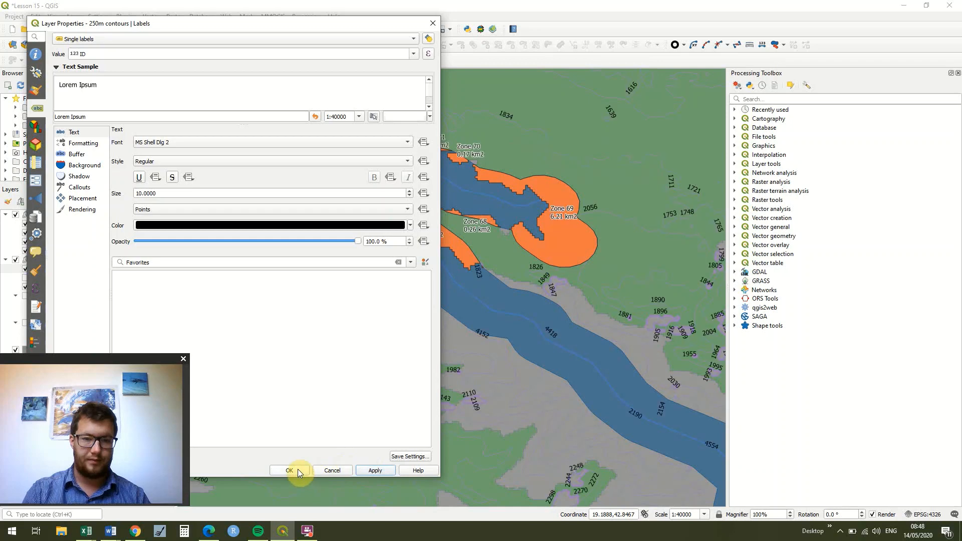
pyautogui.click(415, 53)
pyautogui.click(326, 85)
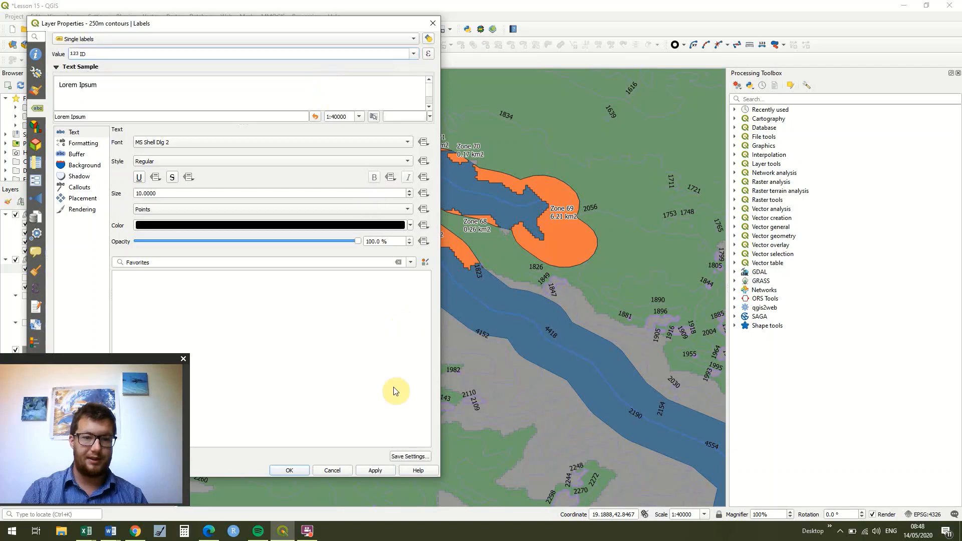
pyautogui.click(373, 471)
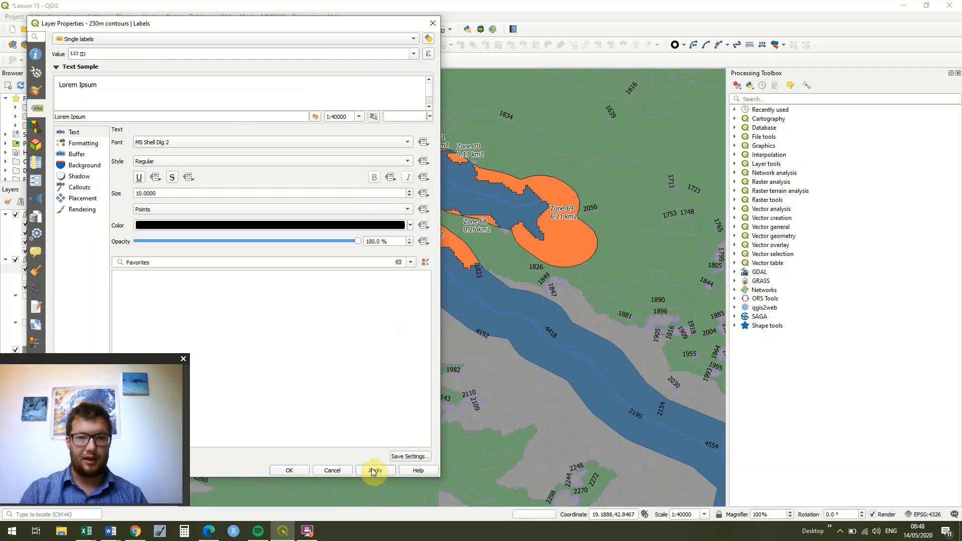
pyautogui.click(411, 53)
pyautogui.click(372, 76)
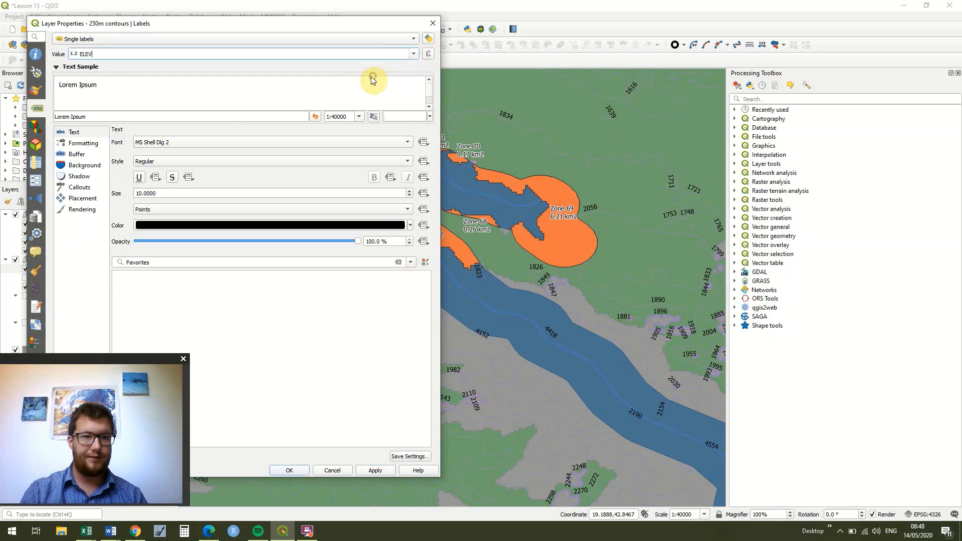
pyautogui.click(369, 471)
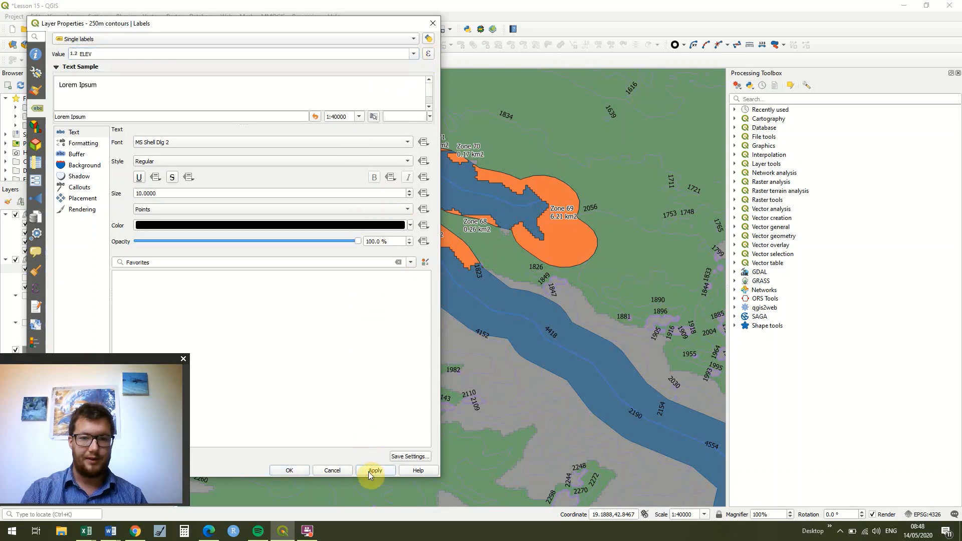
pyautogui.click(298, 468)
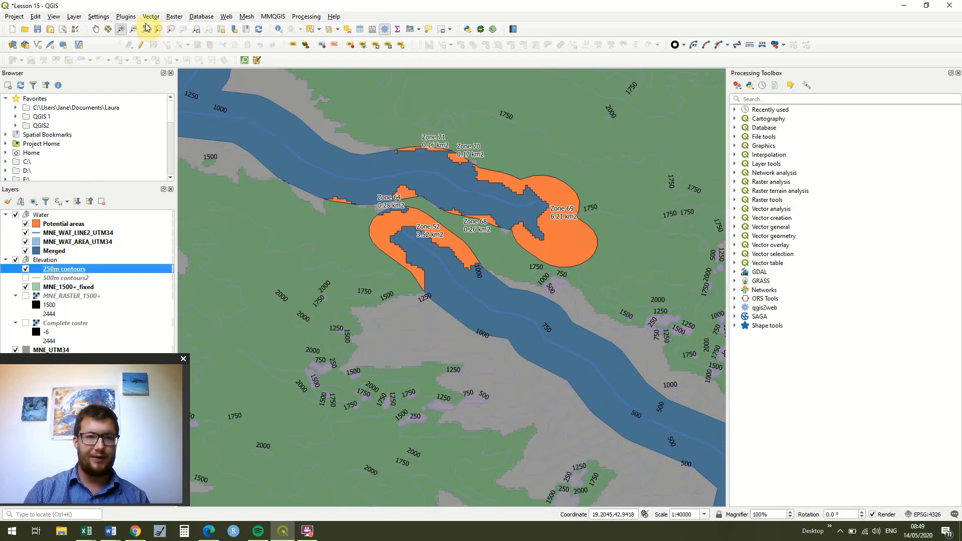
# Zoom out from the potential areas to examine the 250 m contour labels across northern Montenegro
pyautogui.click(132, 29)
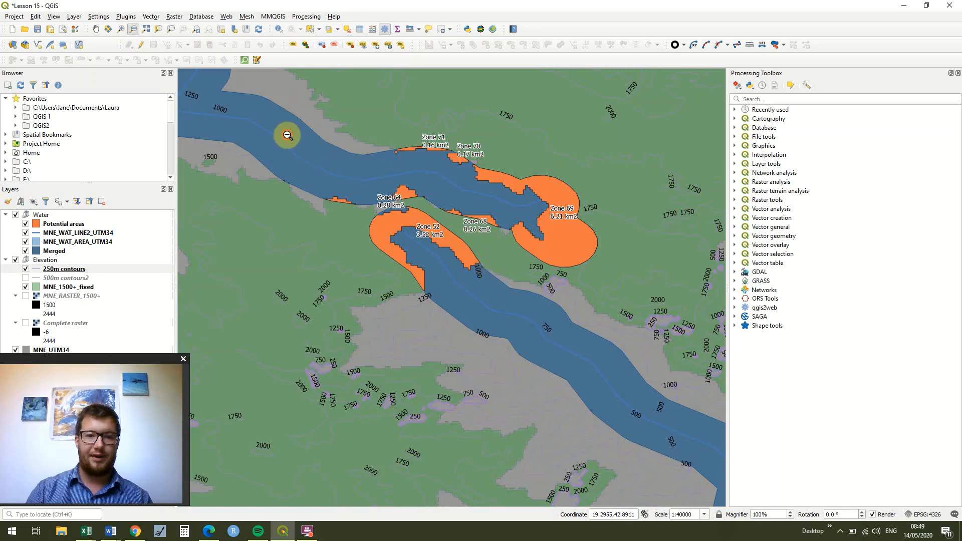
pyautogui.moveTo(287, 134); pyautogui.dragTo(502, 273)
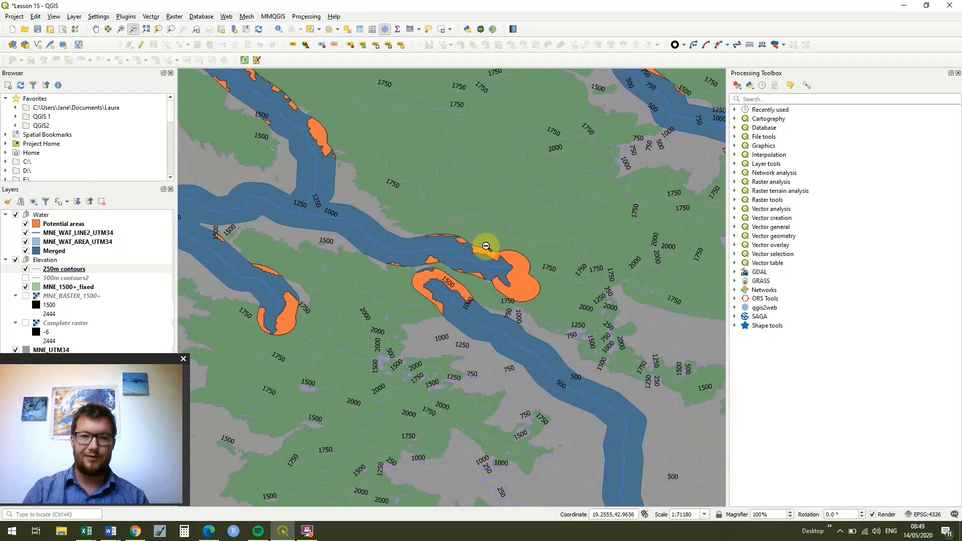
pyautogui.click(565, 353)
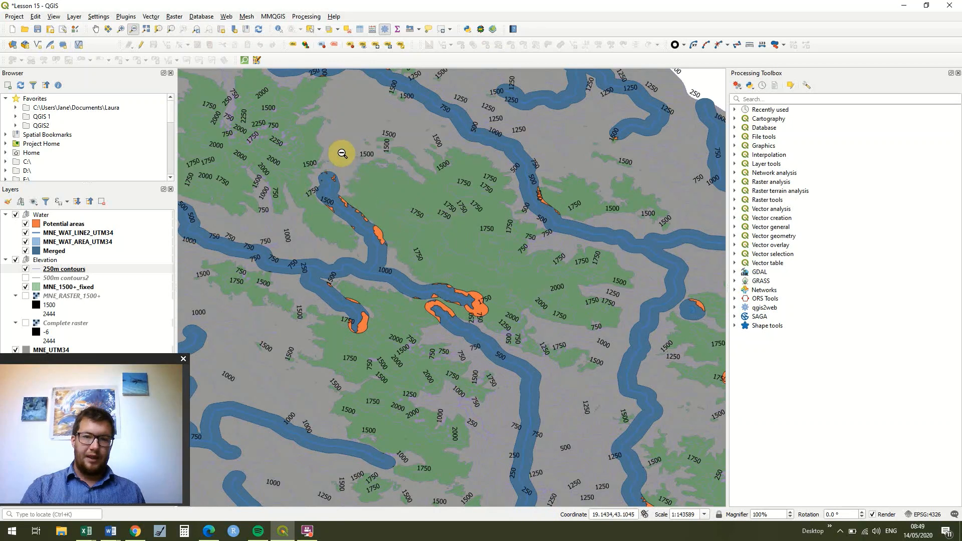
pyautogui.moveTo(342, 153); pyautogui.dragTo(463, 289)
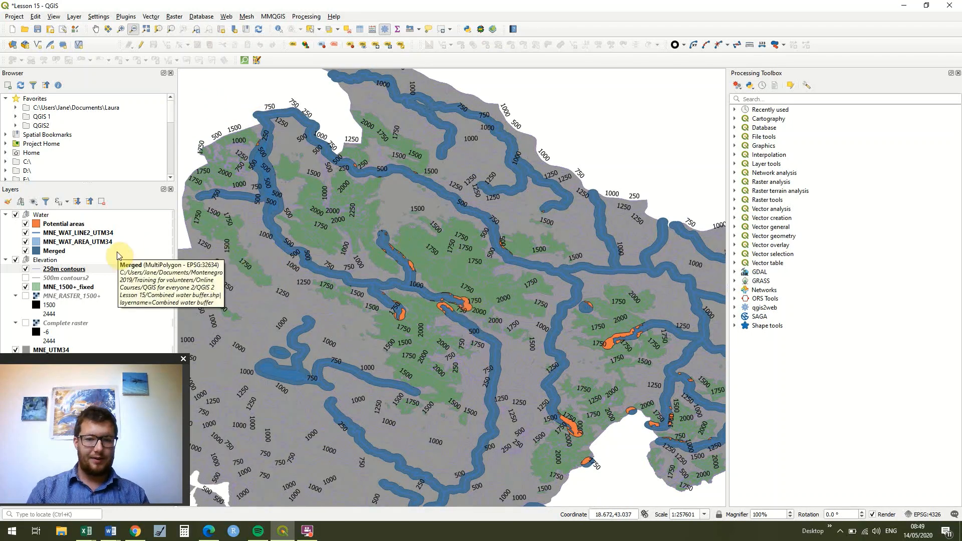
# Enable scale dependent visibility for the 250m contours labels with a minimum scale of 1:40000
pyautogui.click(34, 268)
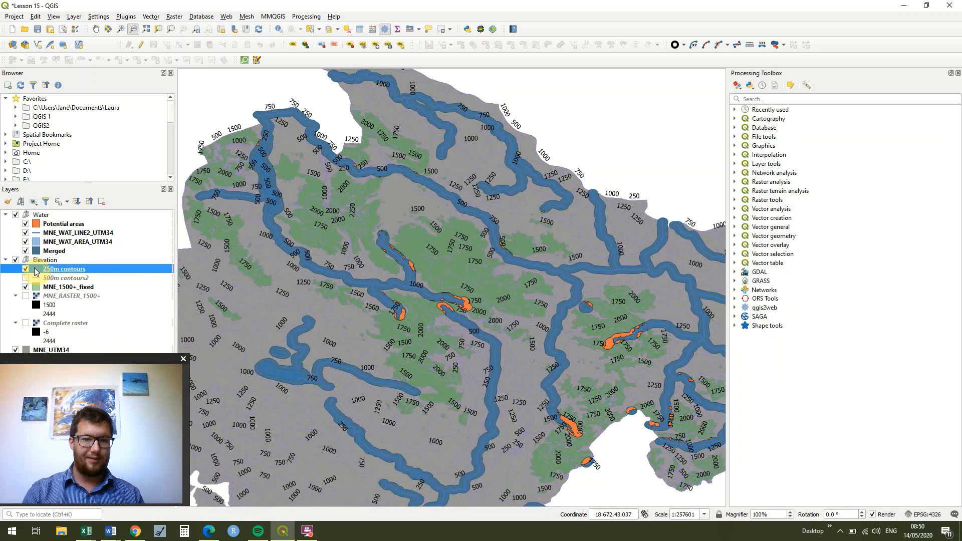
pyautogui.doubleClick(35, 271)
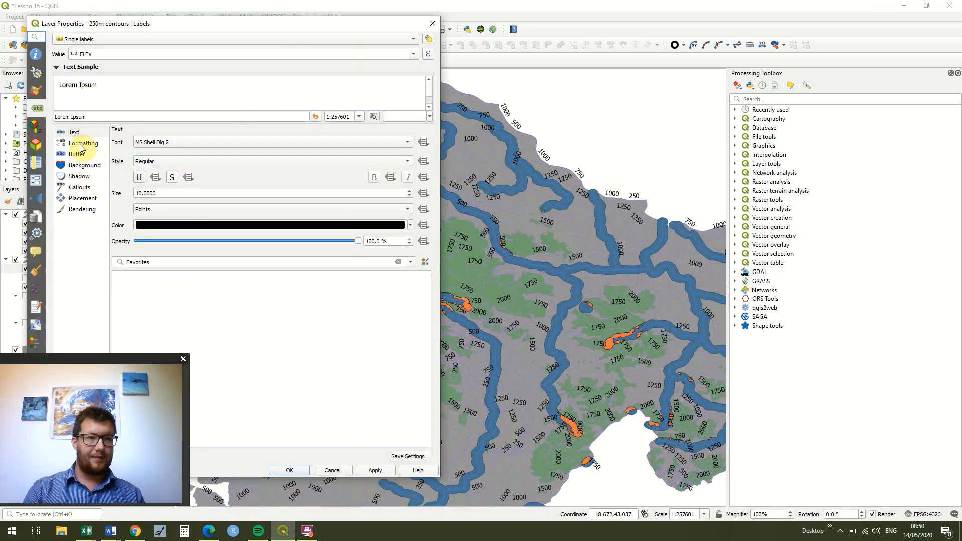
pyautogui.click(85, 209)
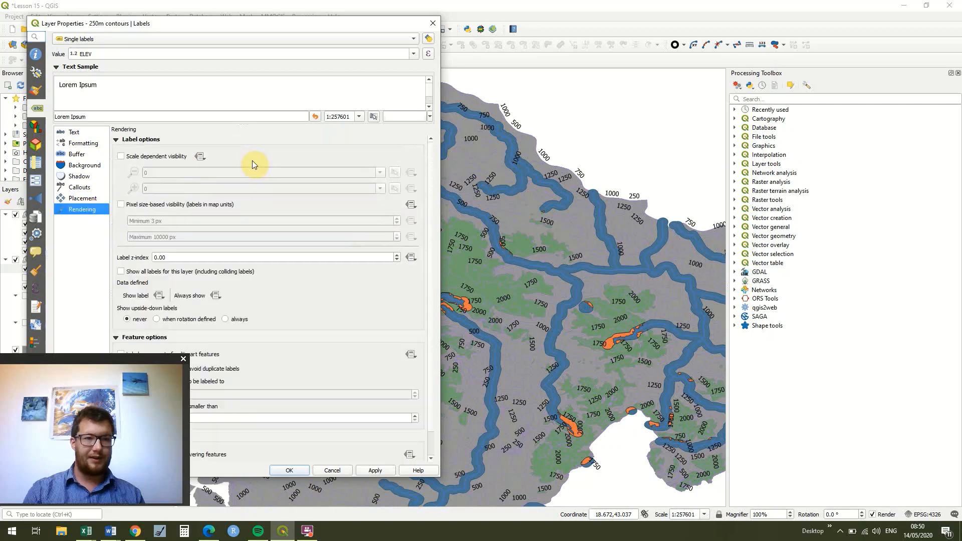
pyautogui.click(121, 155)
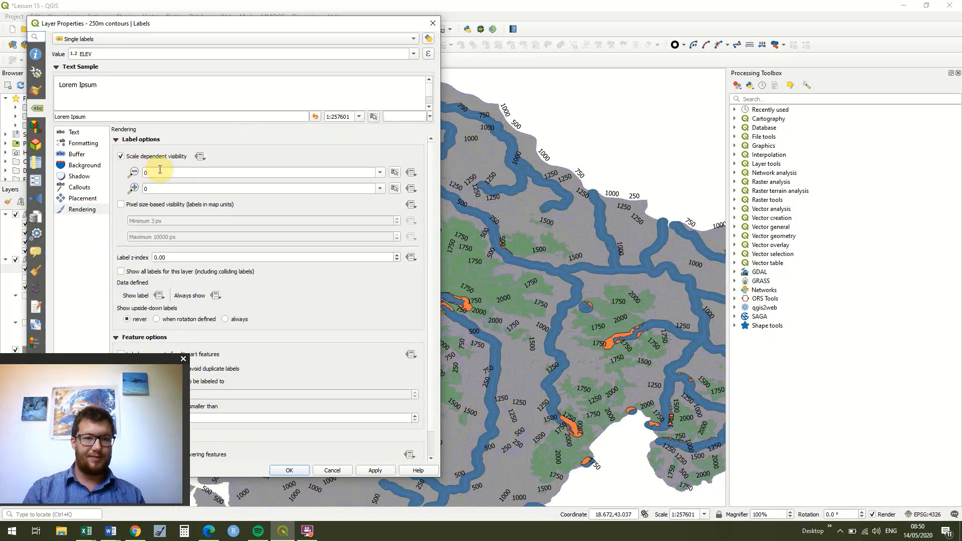
pyautogui.rightClick(140, 170)
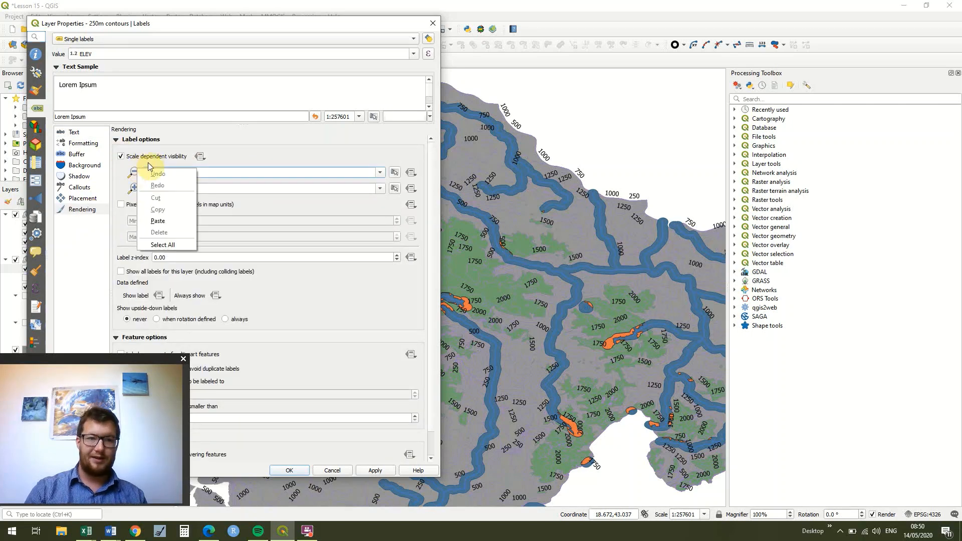
pyautogui.click(245, 172)
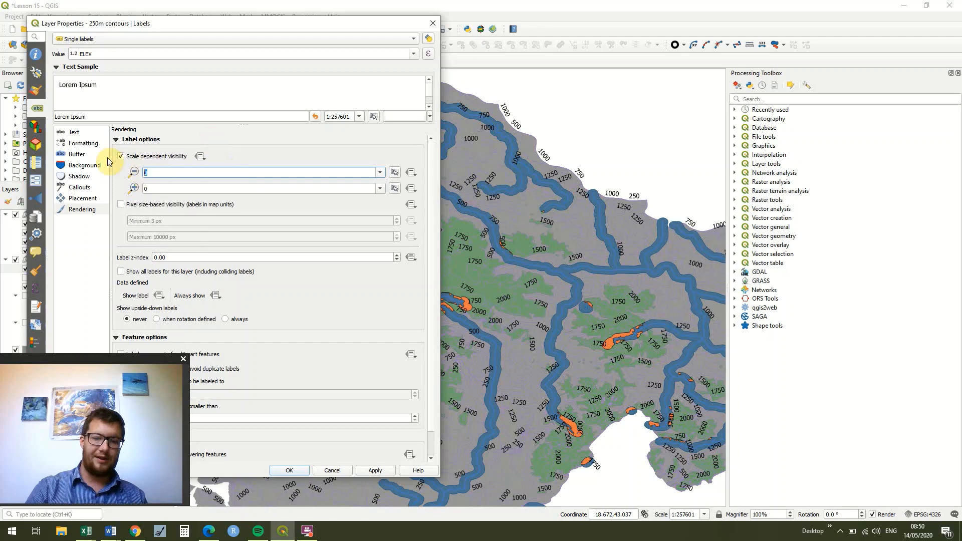
pyautogui.write('40.')
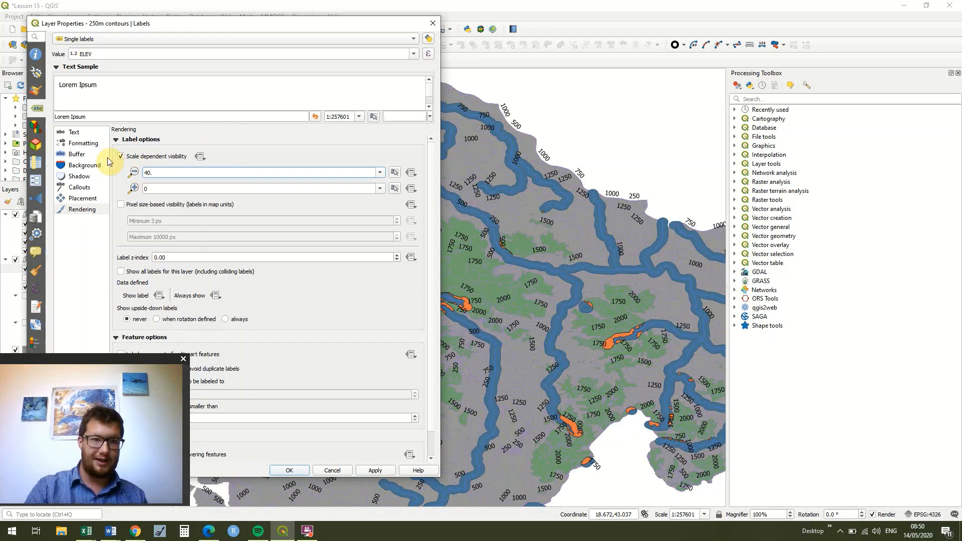
pyautogui.press('BackSpace')
pyautogui.write('000')
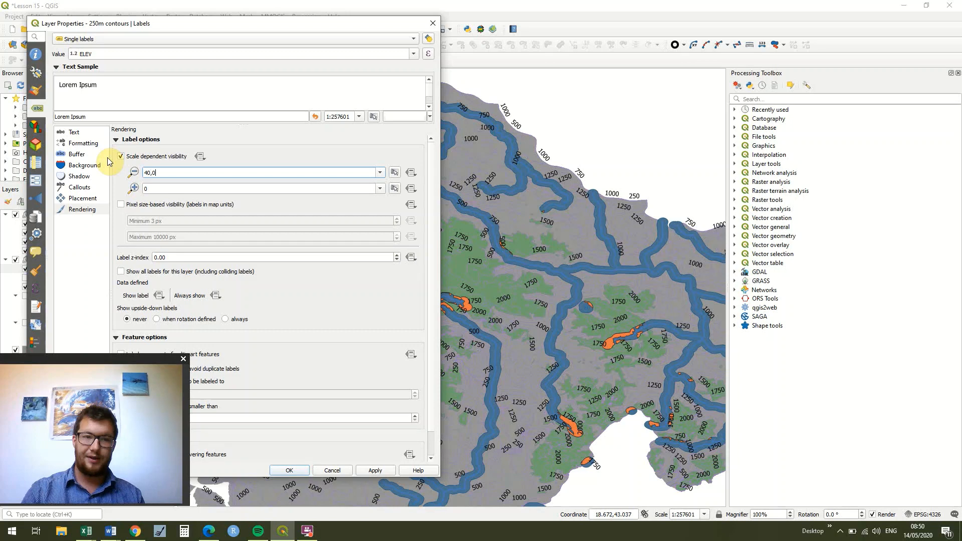
pyautogui.click(372, 473)
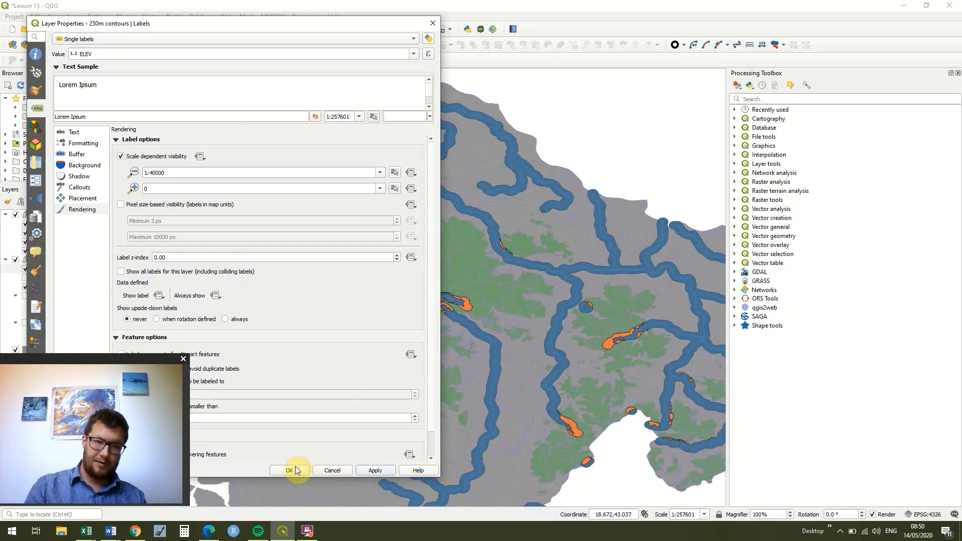
pyautogui.click(289, 470)
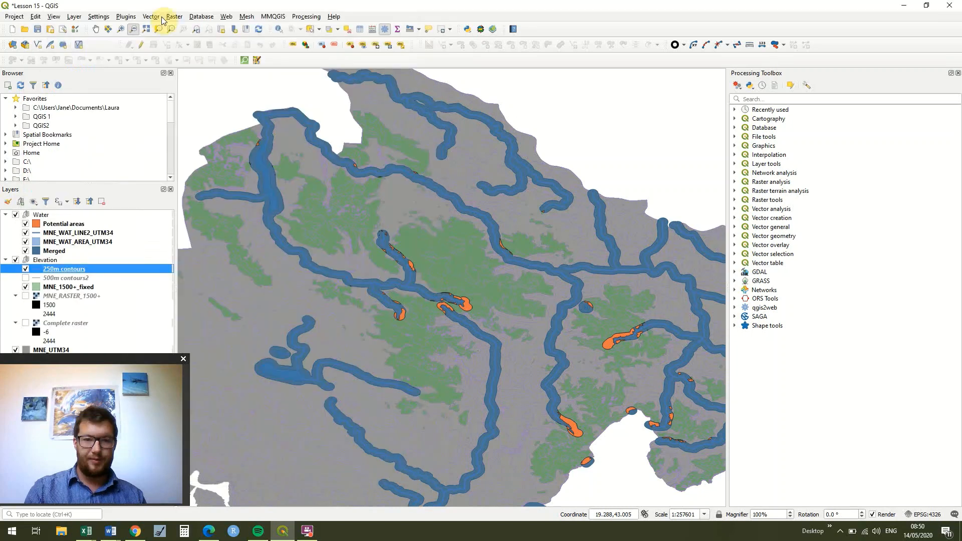
# Set the map scale to 1:40000 to check the contour labels around the potential areas
pyautogui.doubleClick(681, 514)
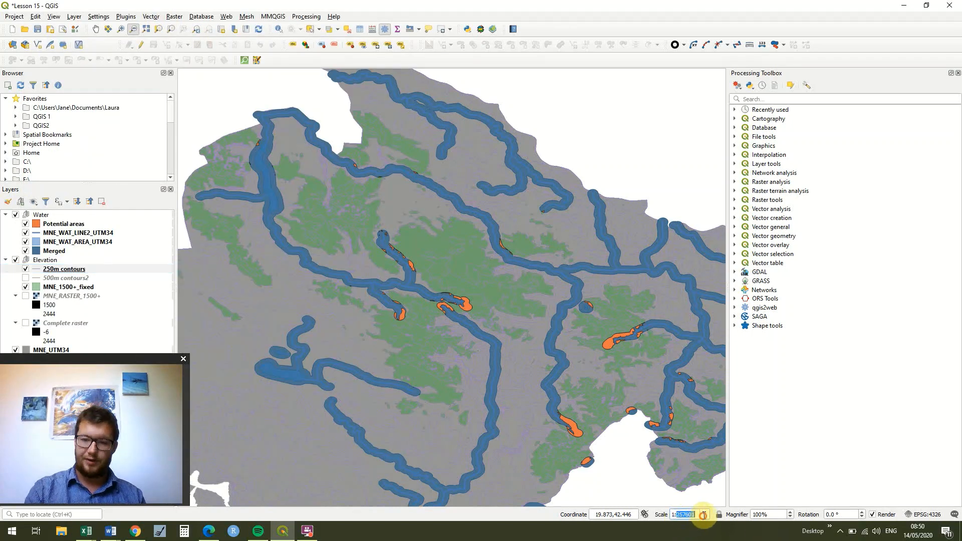
pyautogui.write('40000')
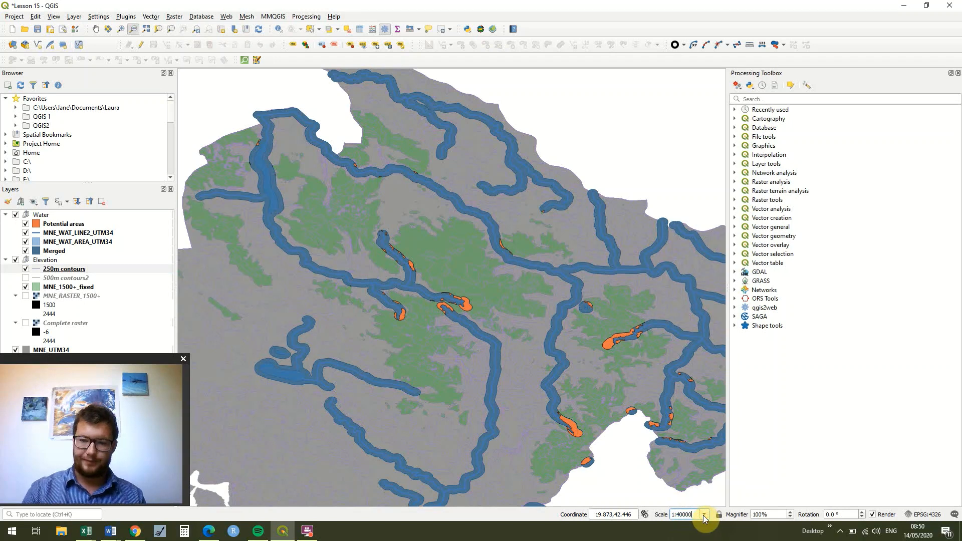
pyautogui.press('Return')
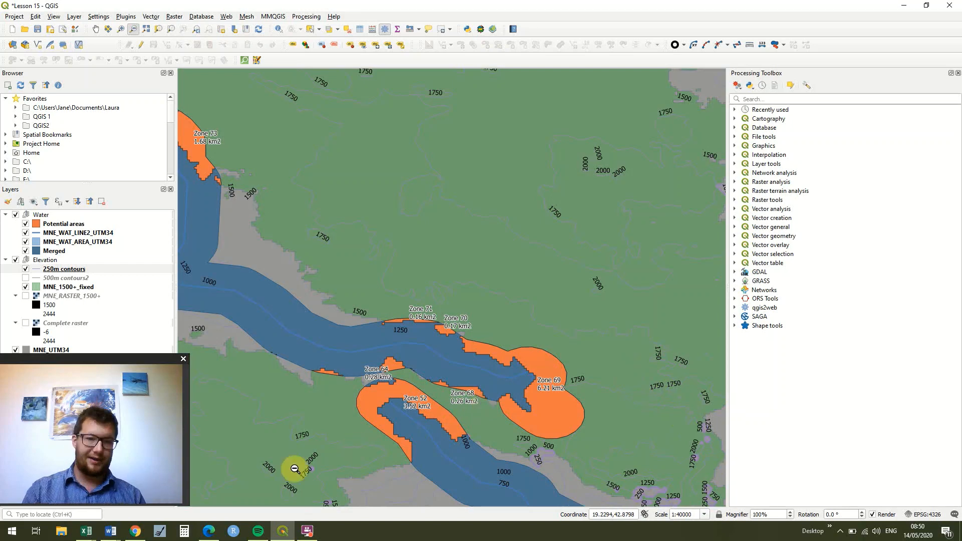
# Add a white text buffer of 0.6 mm to the 250m contours labels
pyautogui.click(34, 271)
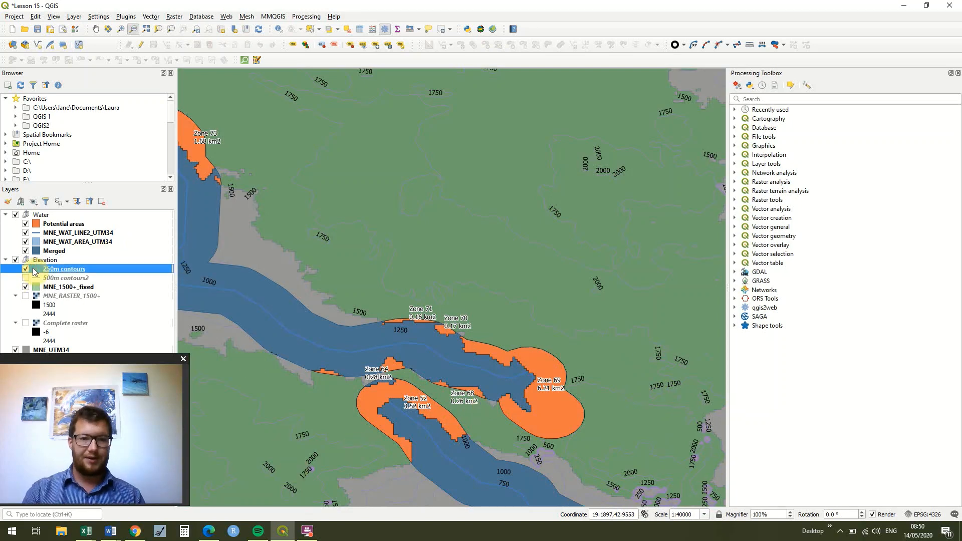
pyautogui.doubleClick(34, 271)
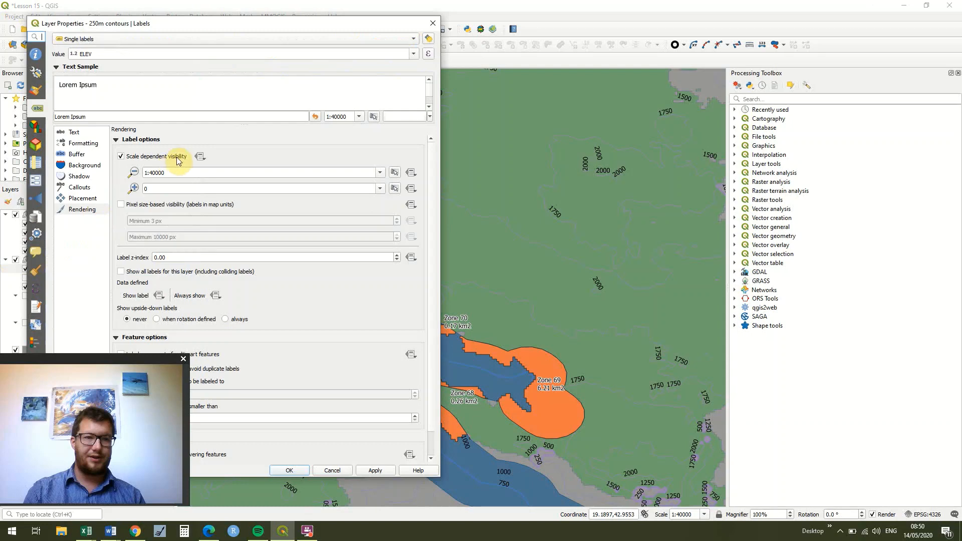
pyautogui.click(80, 166)
pyautogui.click(76, 159)
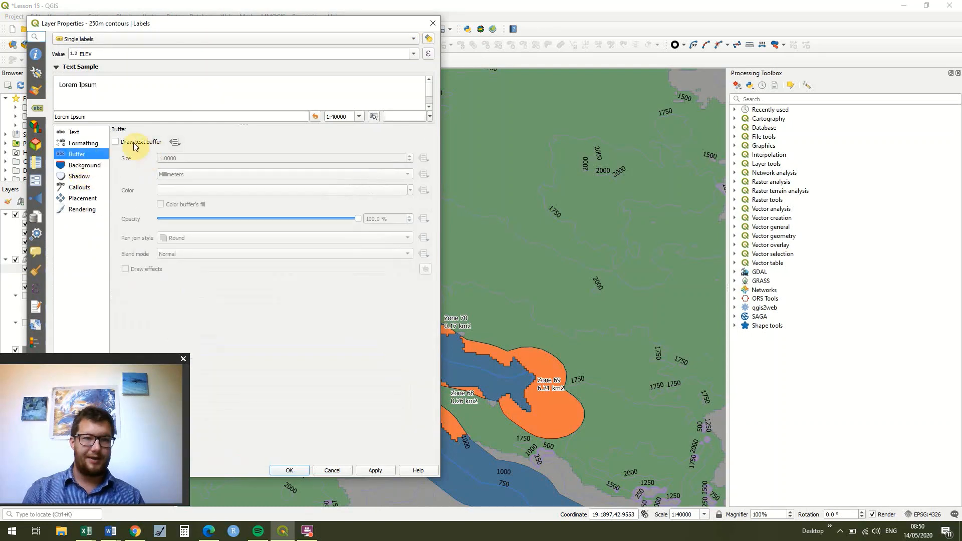
pyautogui.click(133, 142)
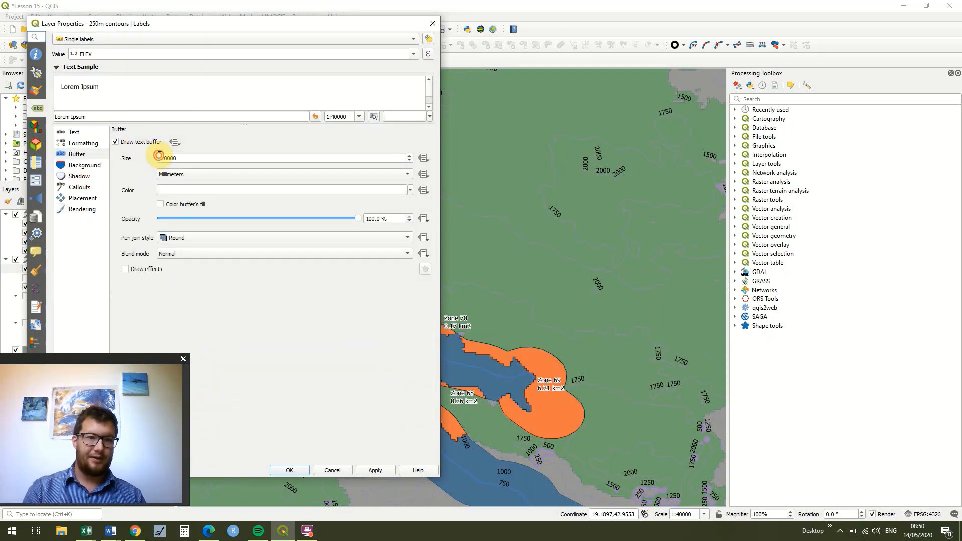
pyautogui.doubleClick(159, 158)
pyautogui.write('0.6')
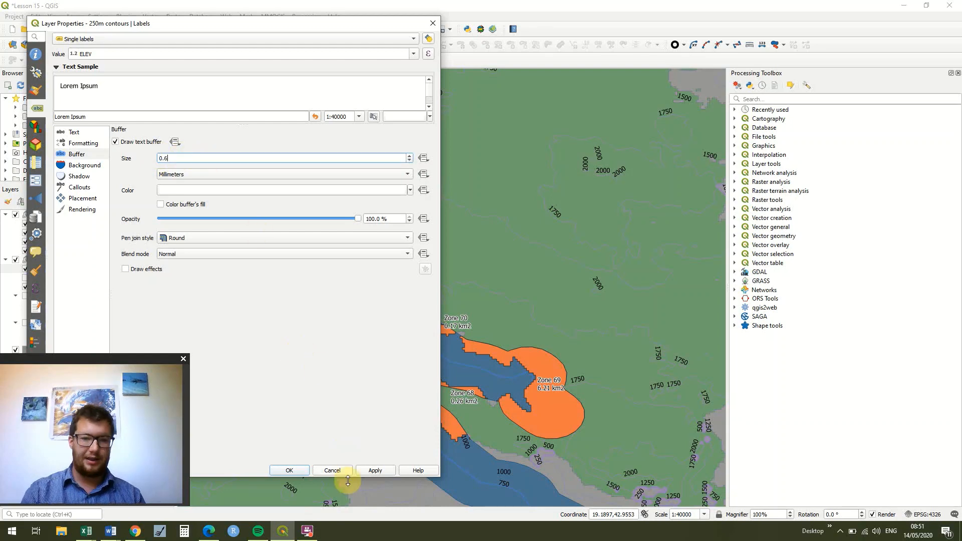
pyautogui.click(377, 470)
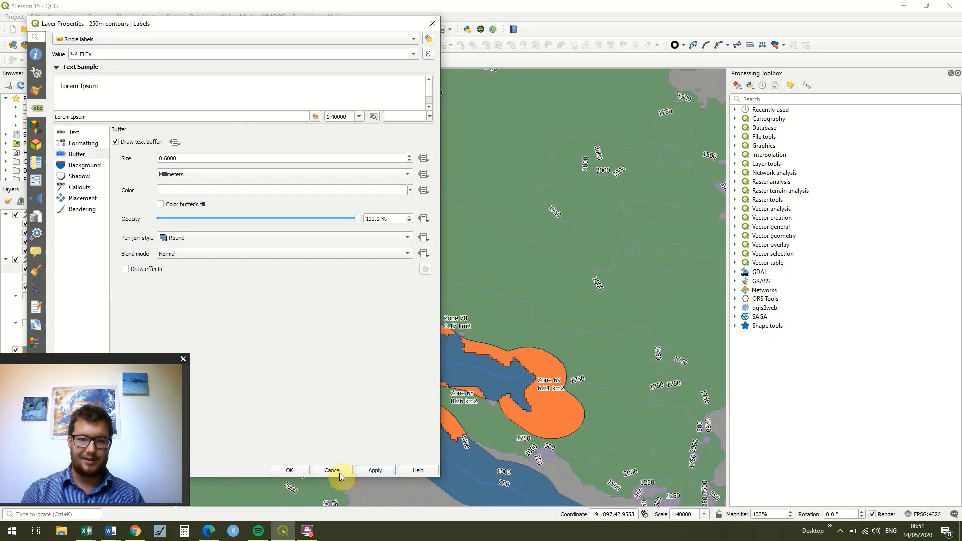
pyautogui.click(307, 470)
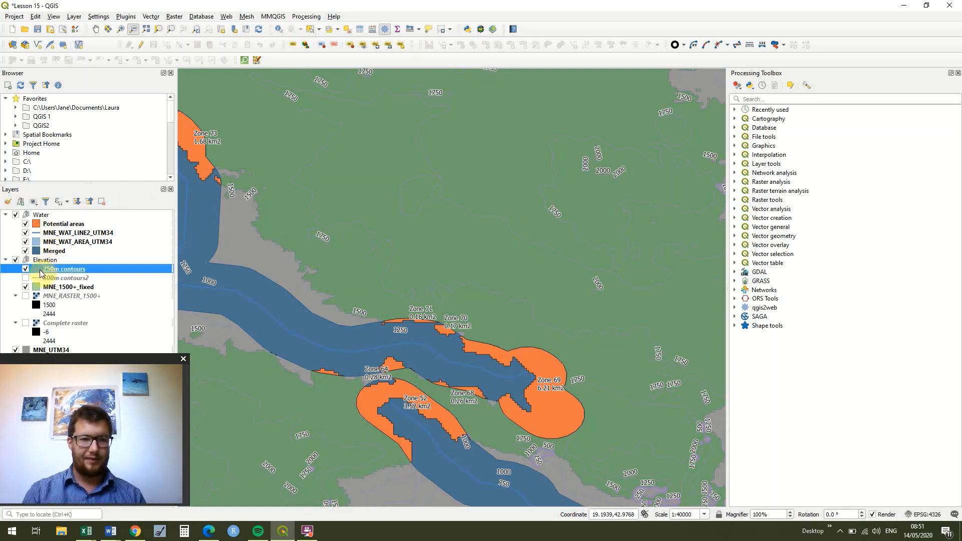
# Turn off the text buffer on the 250m contours labels
pyautogui.doubleClick(41, 273)
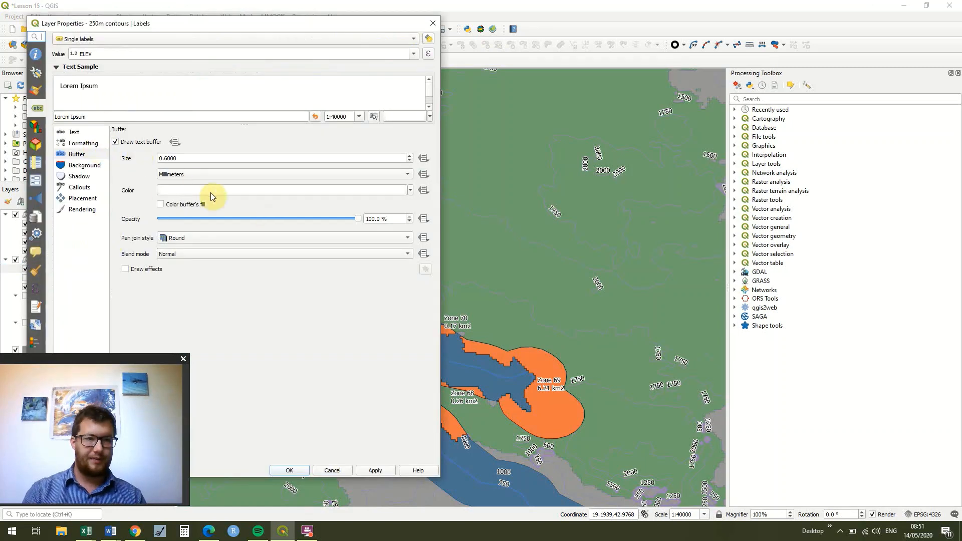
pyautogui.click(117, 142)
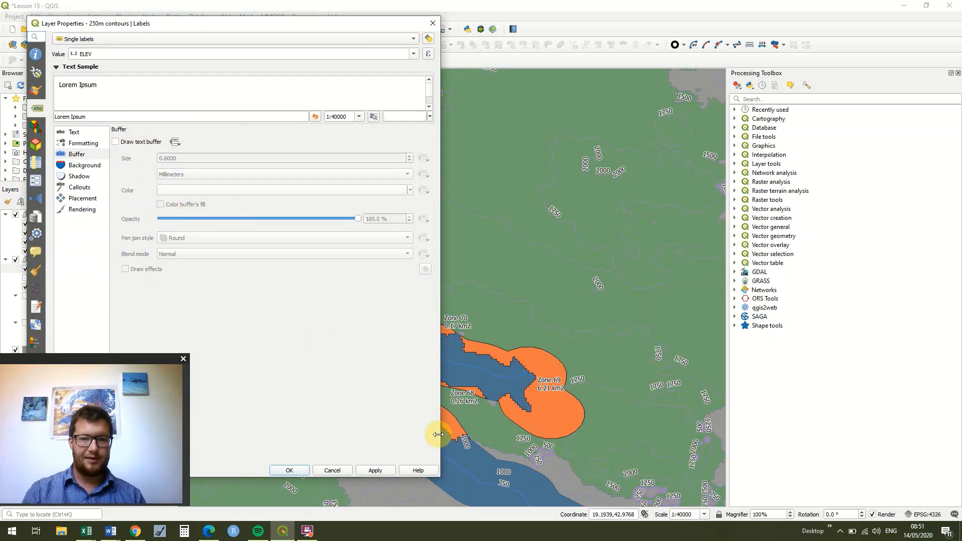
pyautogui.click(381, 471)
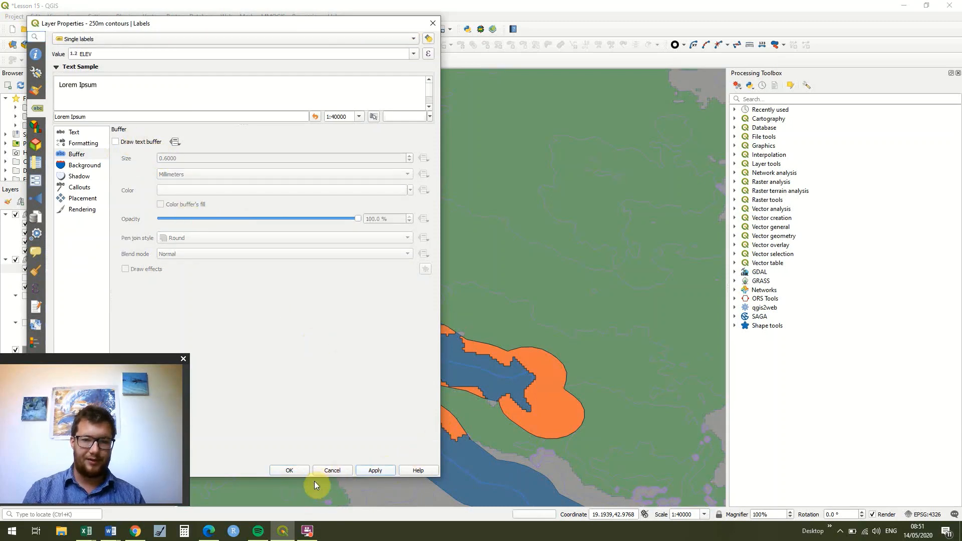
pyautogui.click(290, 470)
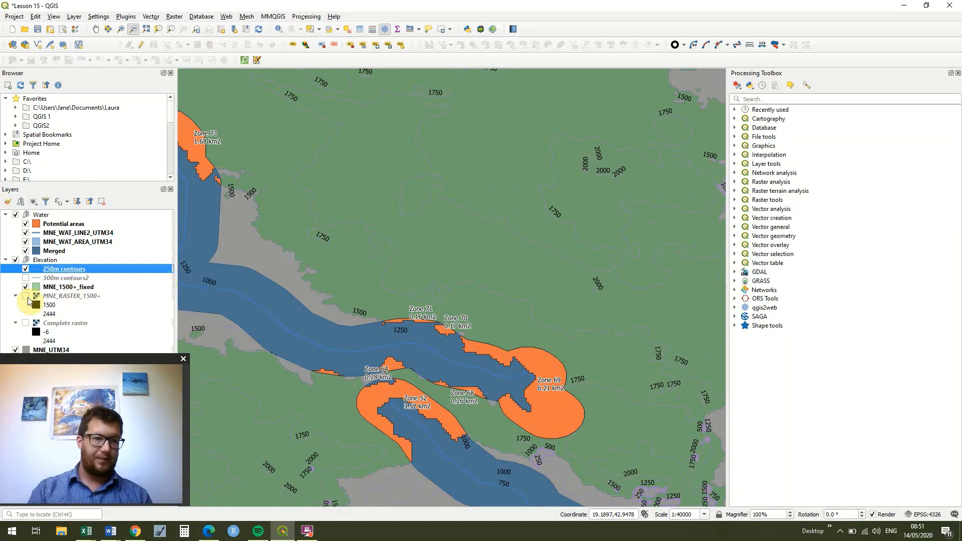
# Change the 250m contours label placement to Curved and apply it to the map
pyautogui.doubleClick(41, 271)
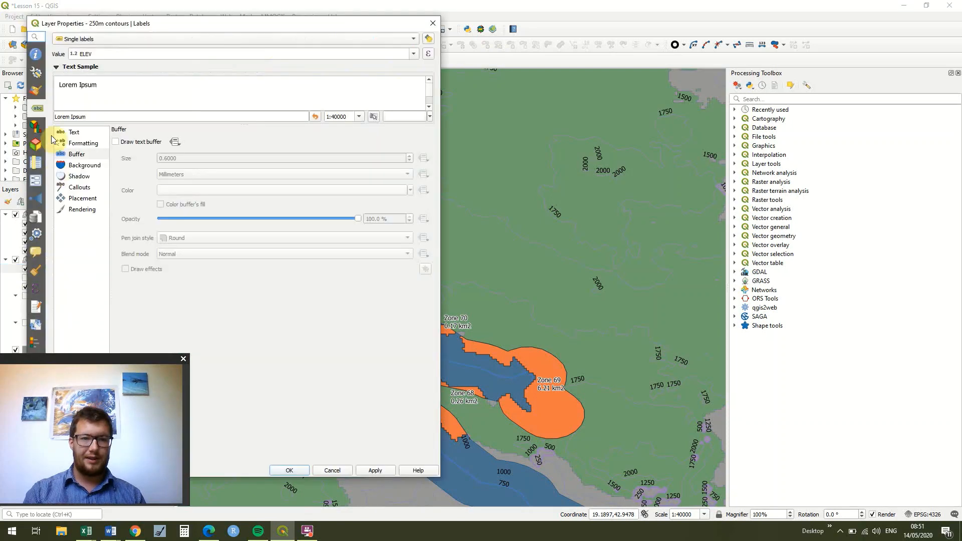
pyautogui.click(78, 137)
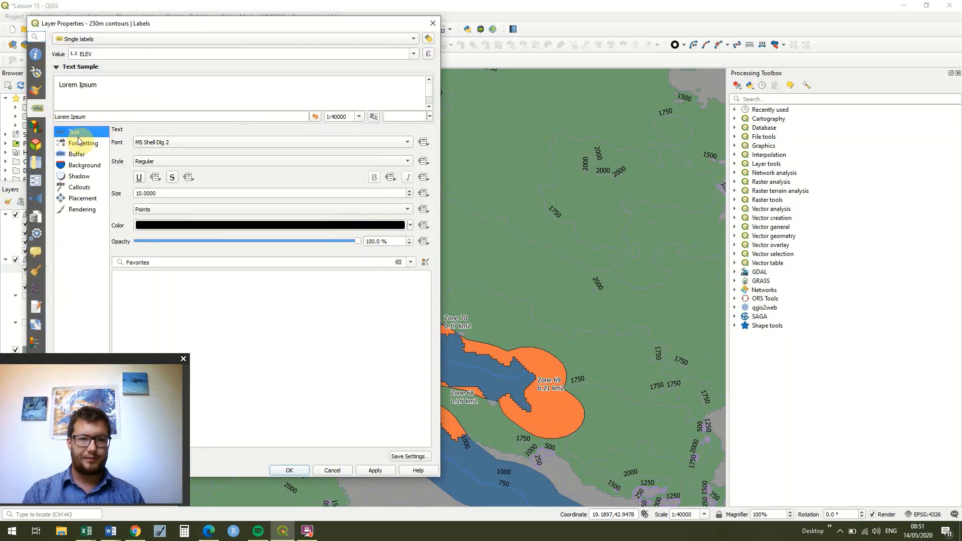
pyautogui.click(75, 144)
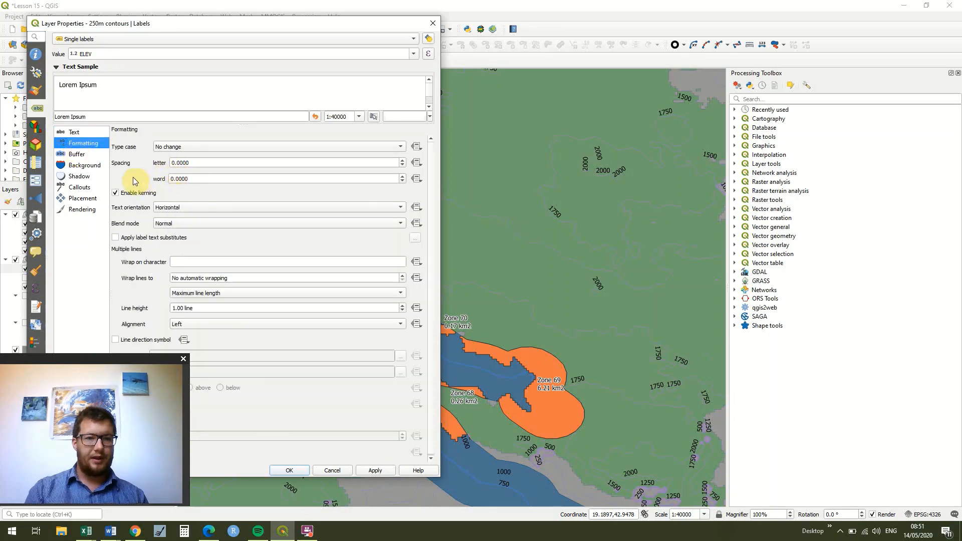
pyautogui.click(85, 159)
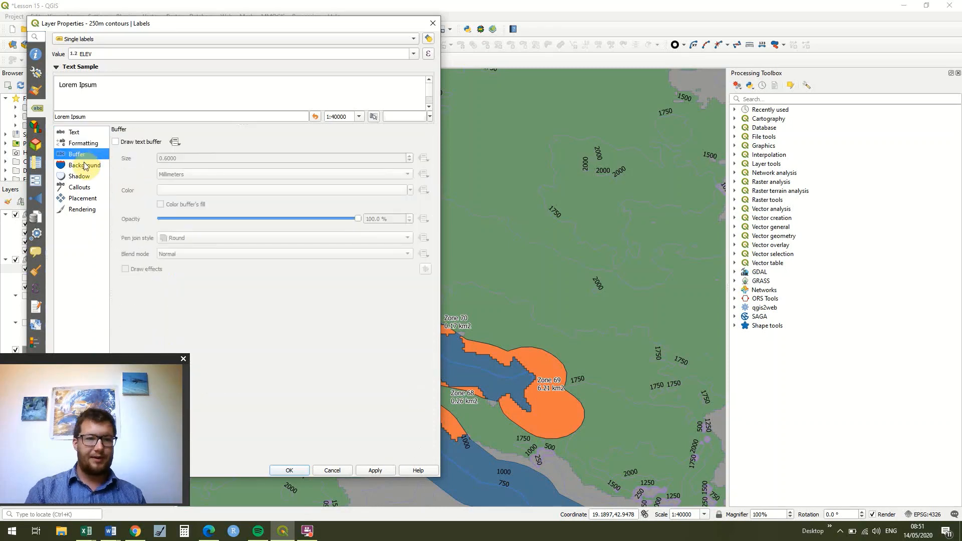
pyautogui.click(86, 166)
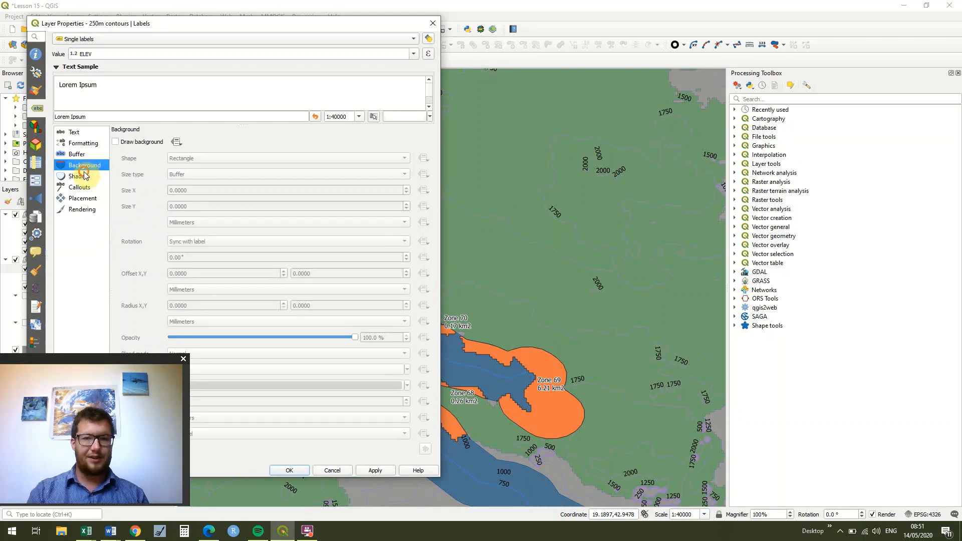
pyautogui.click(85, 176)
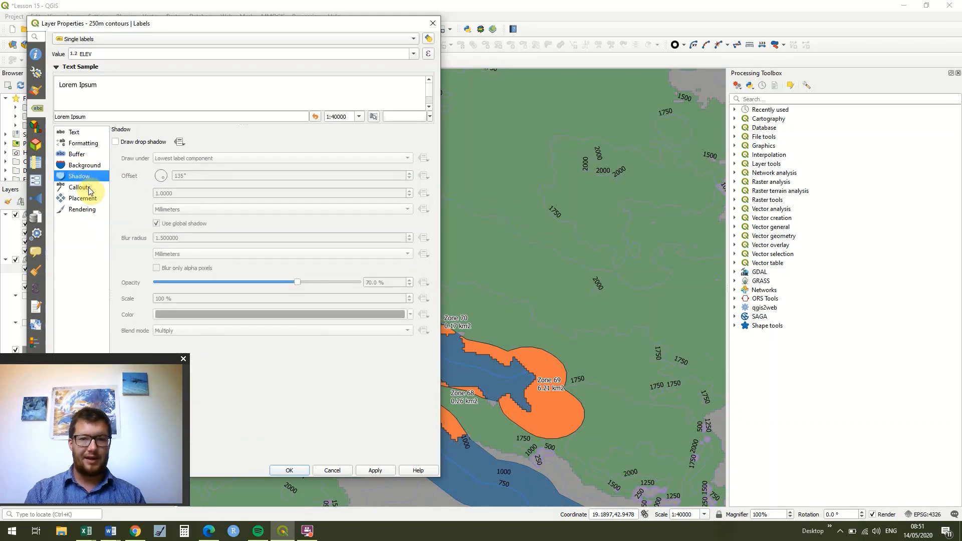
pyautogui.click(88, 190)
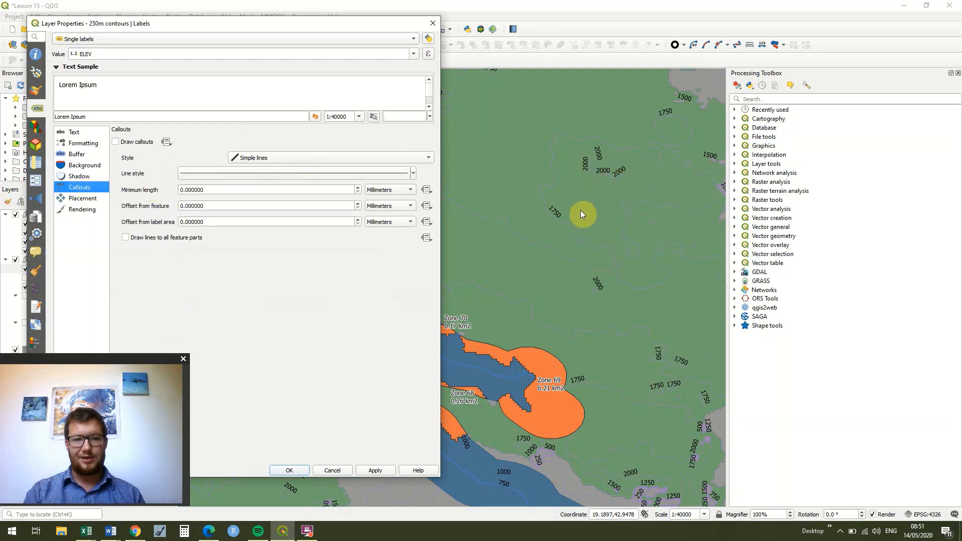
pyautogui.click(87, 198)
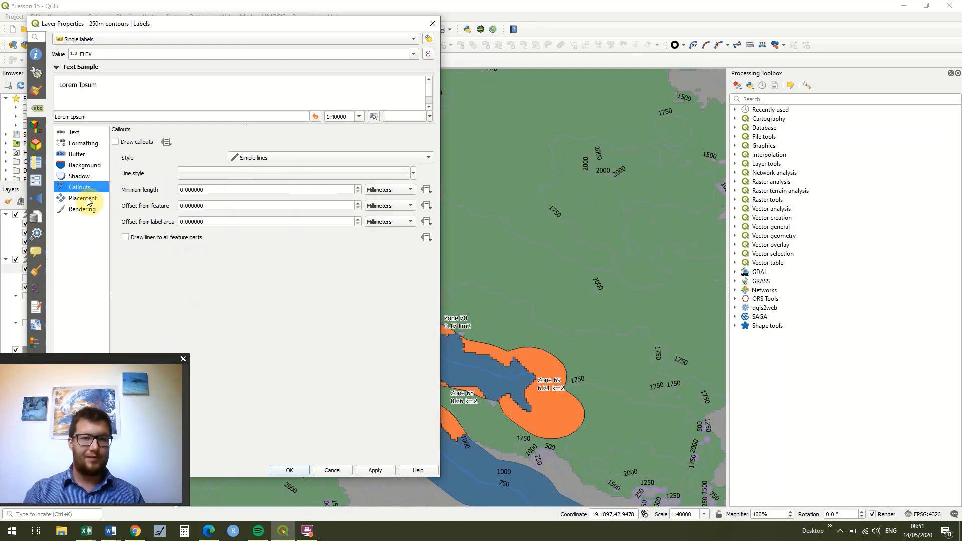
pyautogui.click(87, 200)
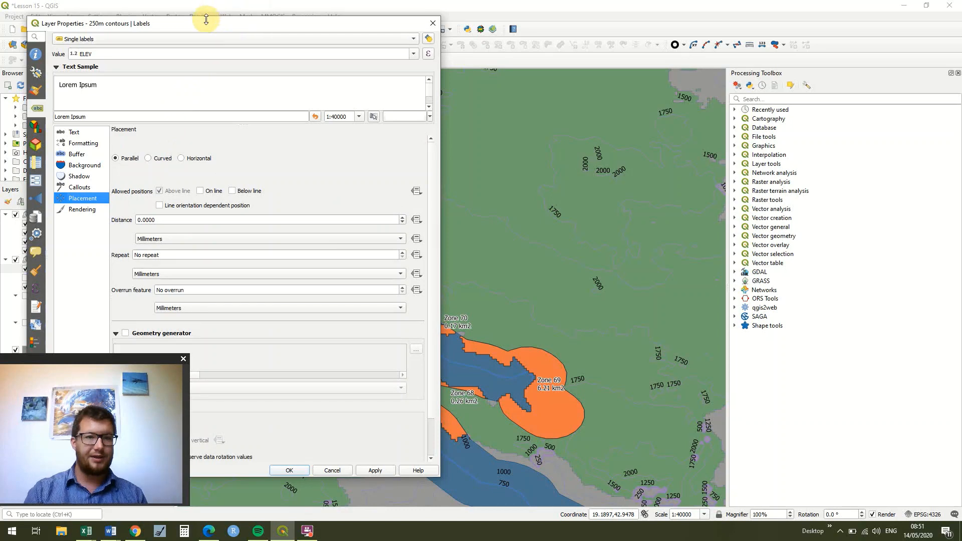
pyautogui.moveTo(202, 18); pyautogui.dragTo(178, 3)
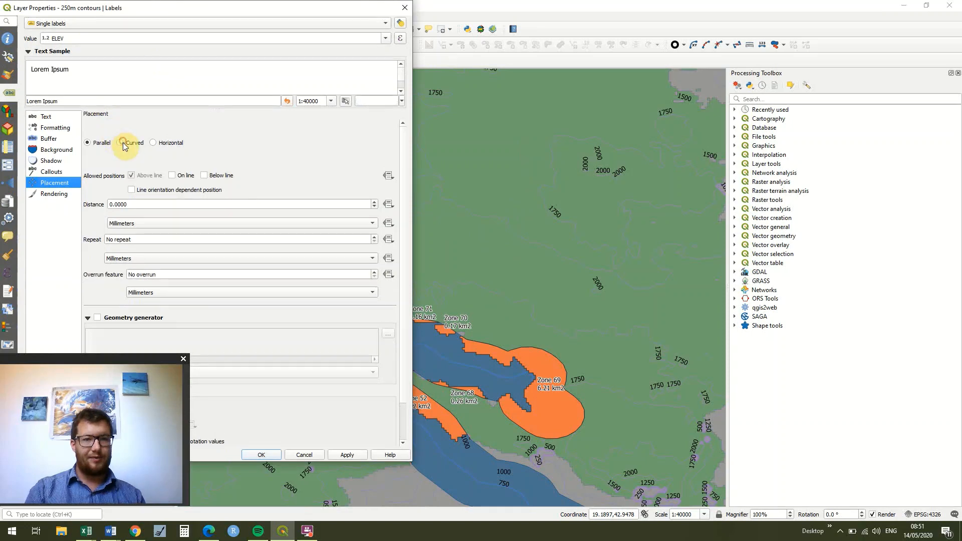
pyautogui.click(361, 456)
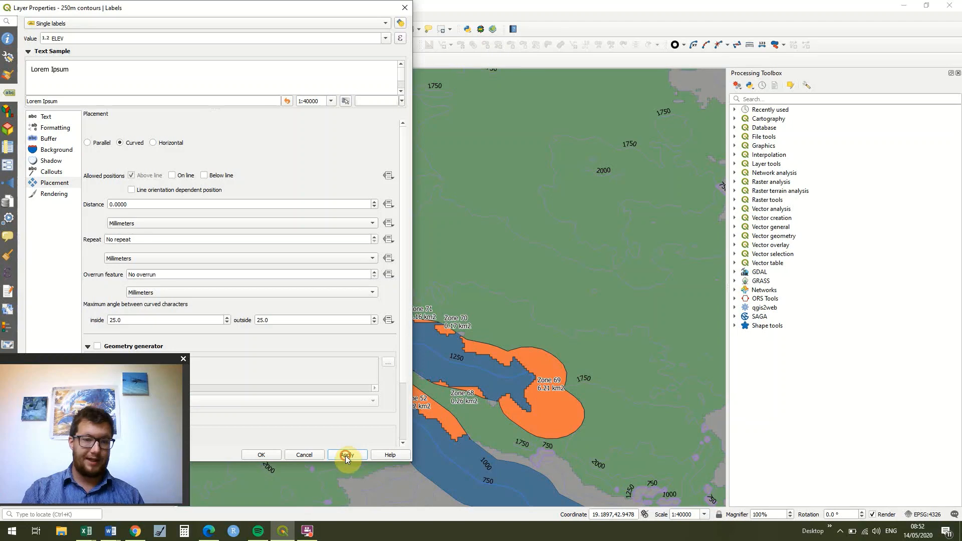
# Accept the 250m contours label settings and display the 500m contours2 layer in place of the 250m contours
pyautogui.click(261, 455)
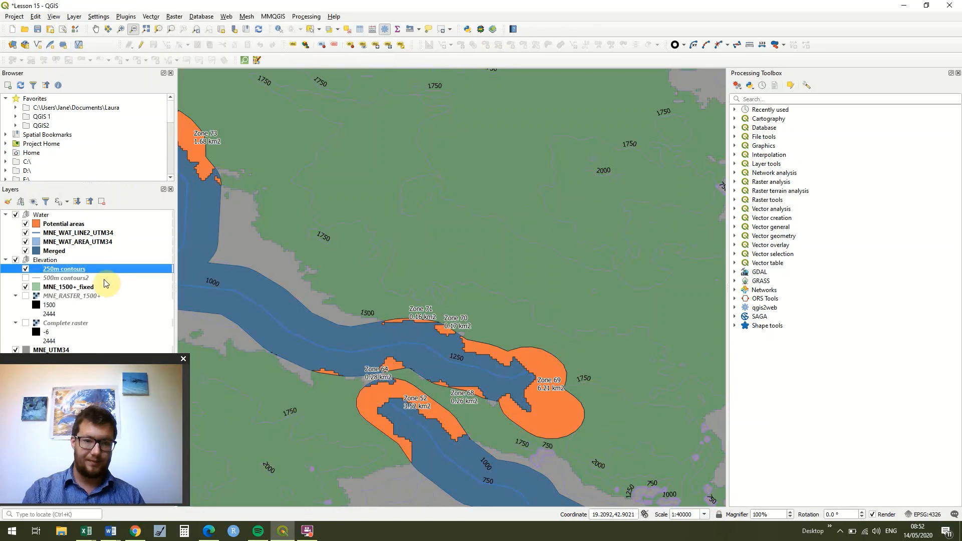
pyautogui.click(25, 269)
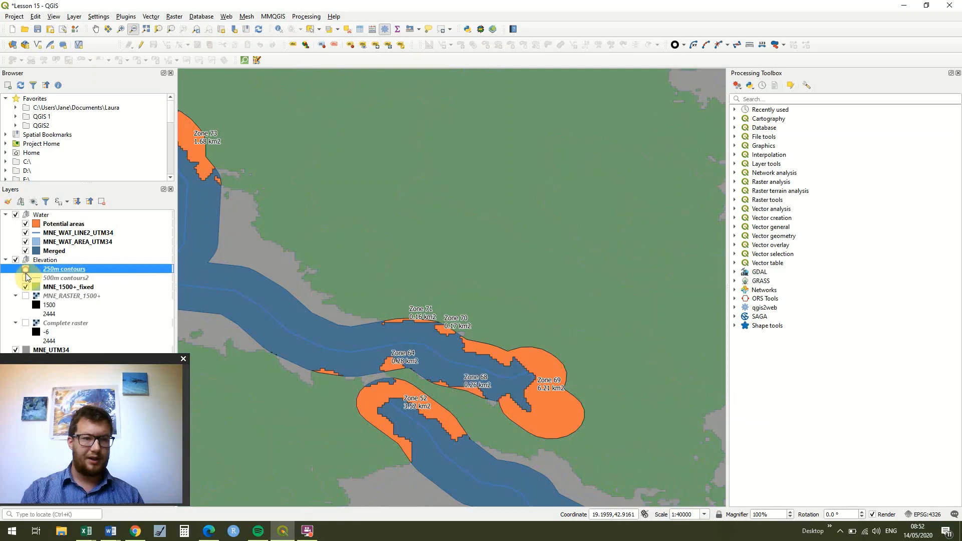
pyautogui.click(26, 279)
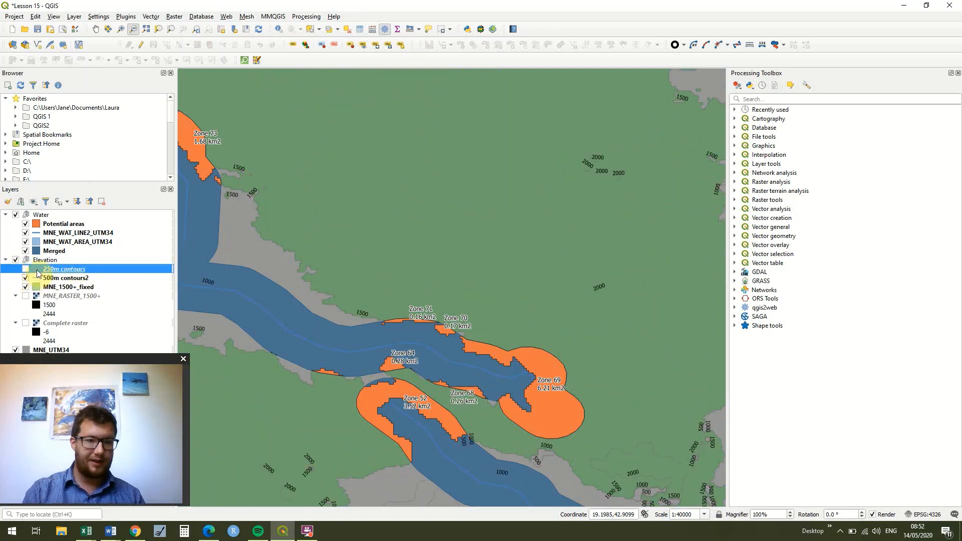
# Set the label placement of the 500m contours2 layer to Curved and apply it to the map
pyautogui.doubleClick(38, 278)
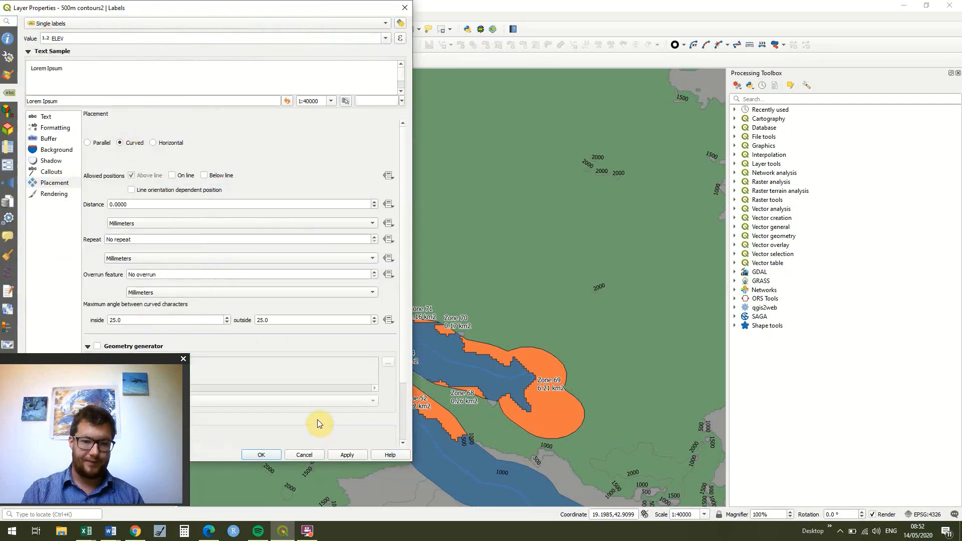
pyautogui.click(347, 457)
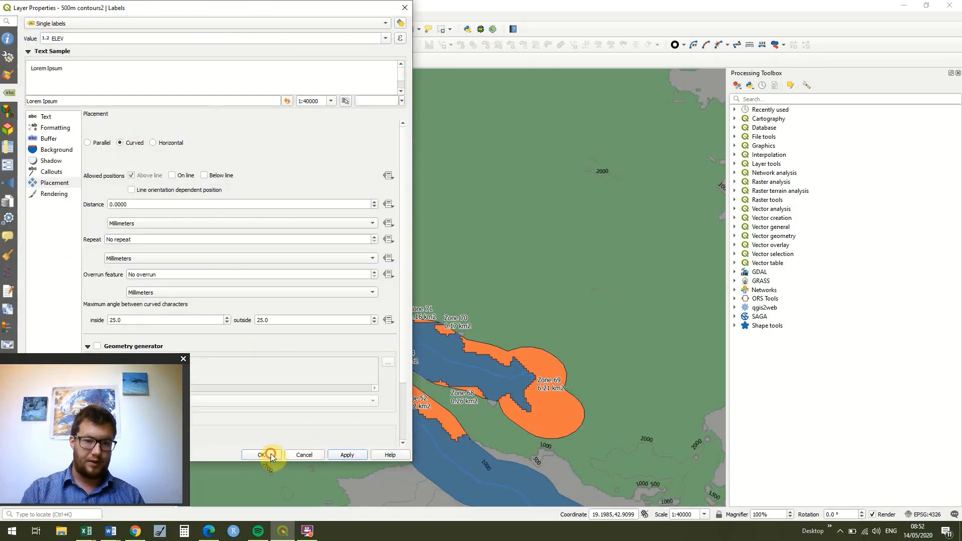
pyautogui.click(270, 454)
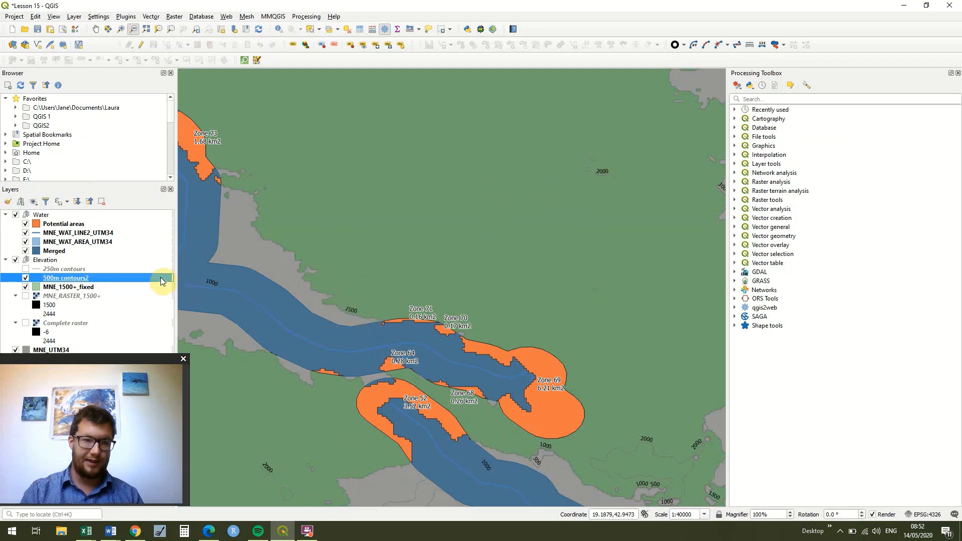
# Show the 250m contours instead of the 500m contours2 layer and set the 250m label text size to 7 points
pyautogui.click(25, 270)
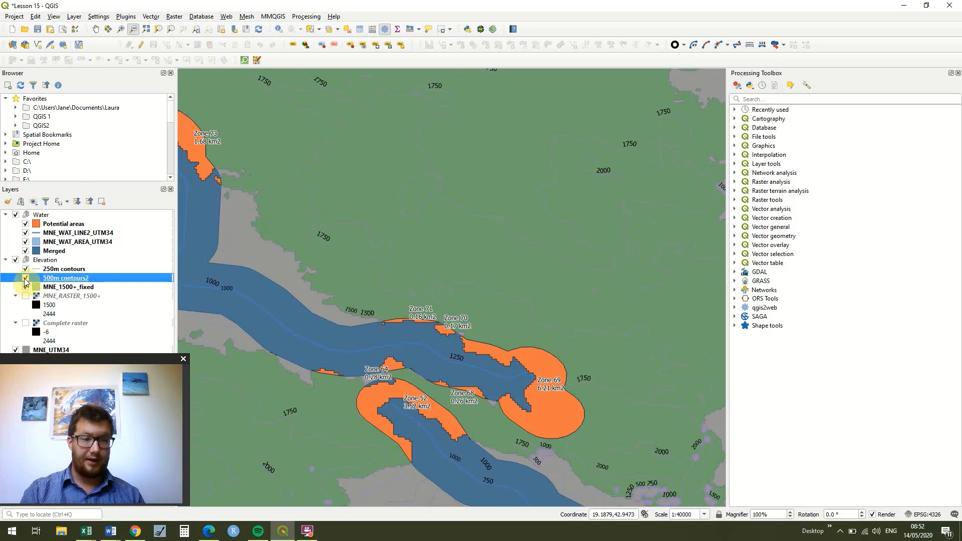
pyautogui.click(26, 278)
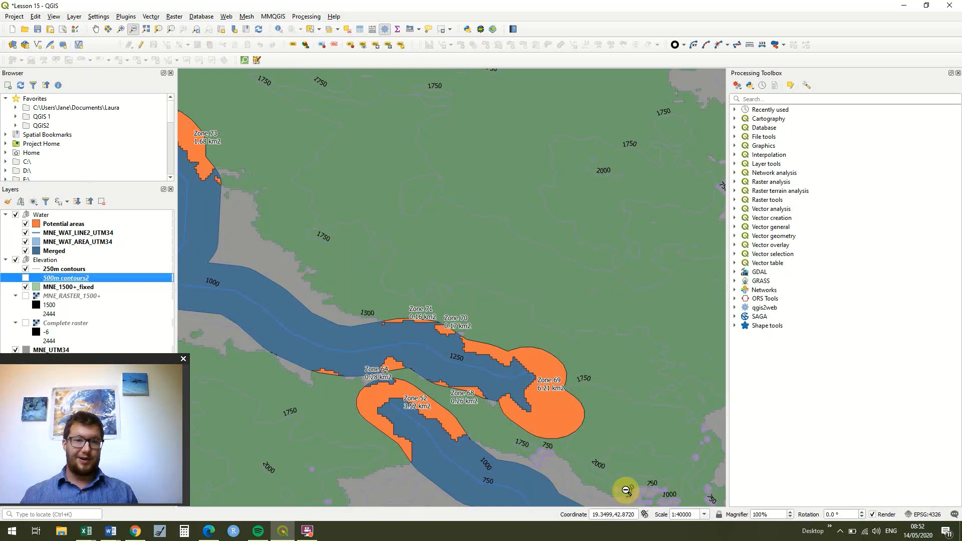
pyautogui.click(39, 270)
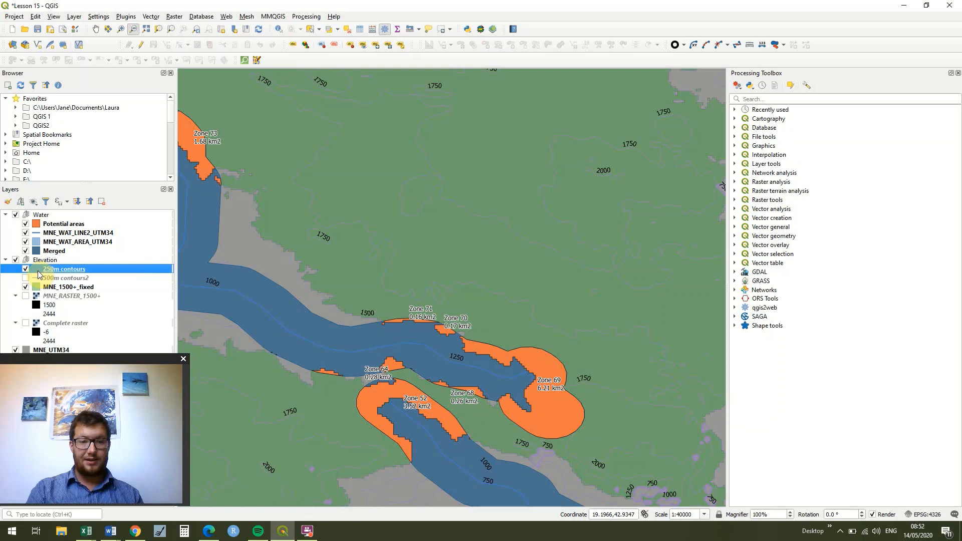
pyautogui.doubleClick(39, 274)
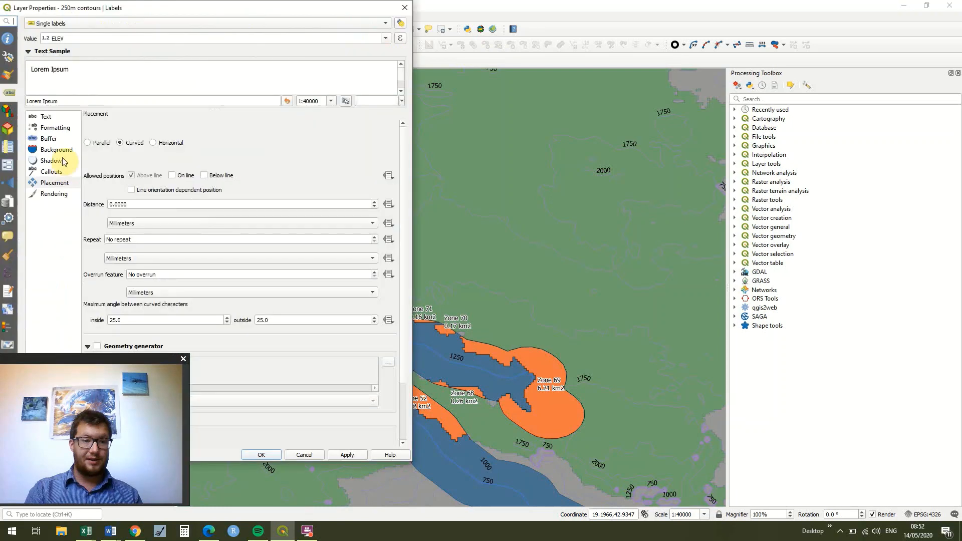
pyautogui.click(46, 118)
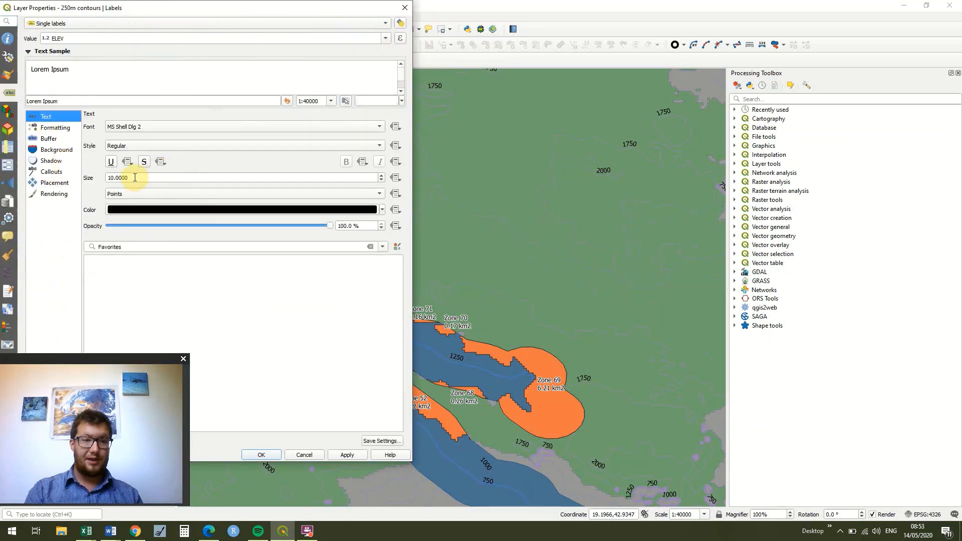
pyautogui.moveTo(135, 178); pyautogui.dragTo(106, 177)
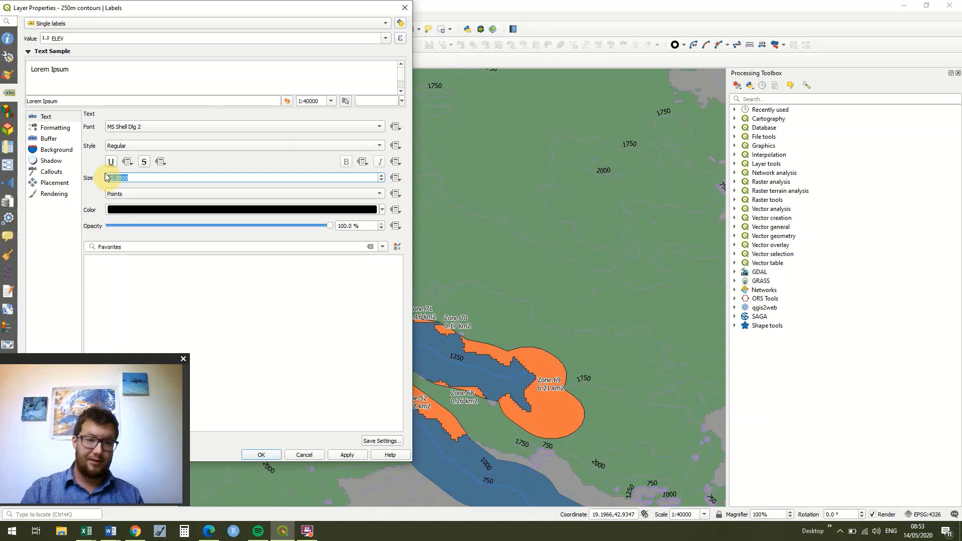
pyautogui.write('7')
pyautogui.click(347, 456)
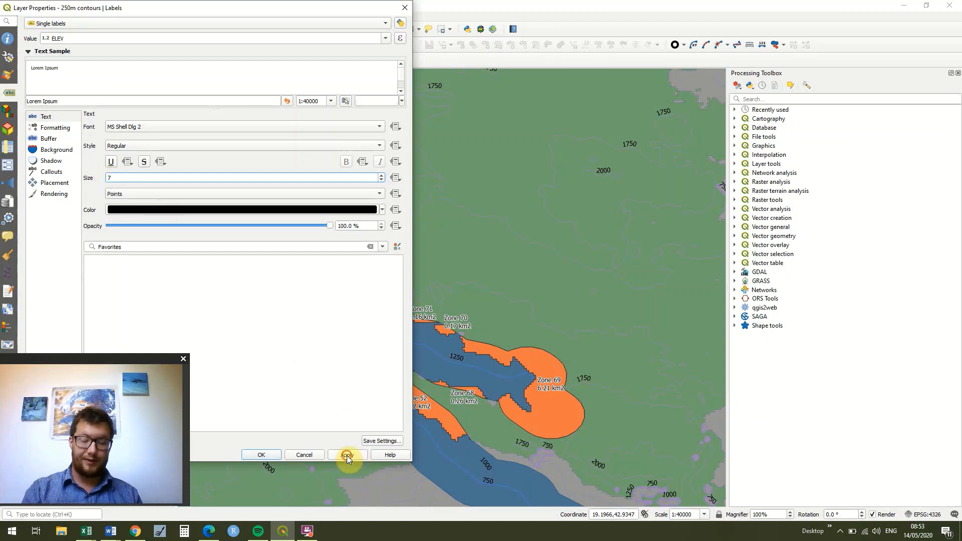
pyautogui.click(269, 454)
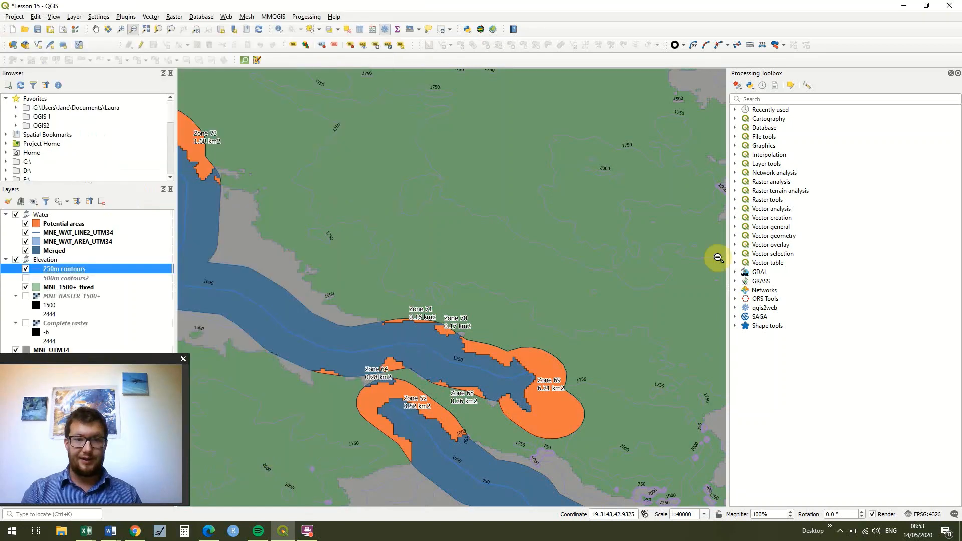